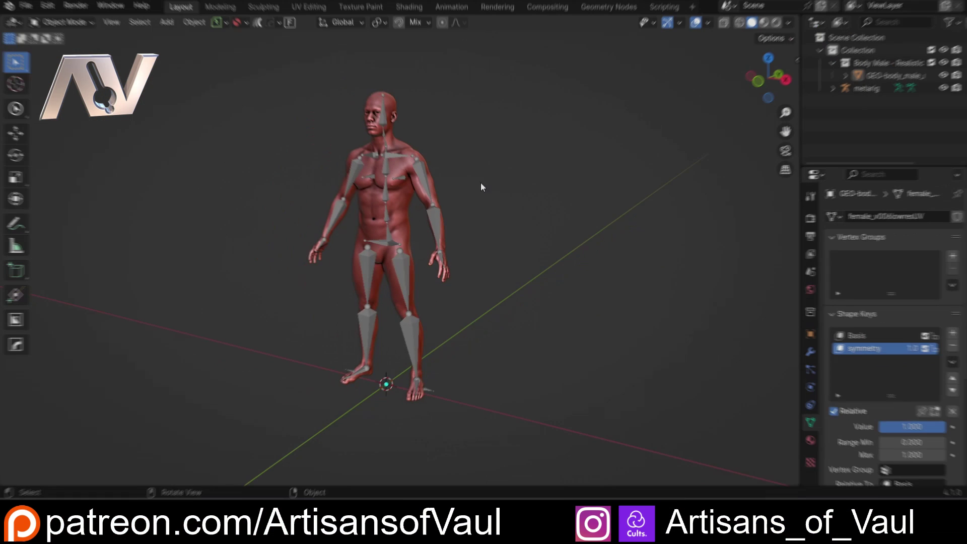
Examine the male body mesh and the fitted metarig by selecting each in turn and viewing them from several angles.
{"action": "middle_click_drag", "start_coordinate": [486, 175], "coordinate": [538, 173], "text": "shift"}
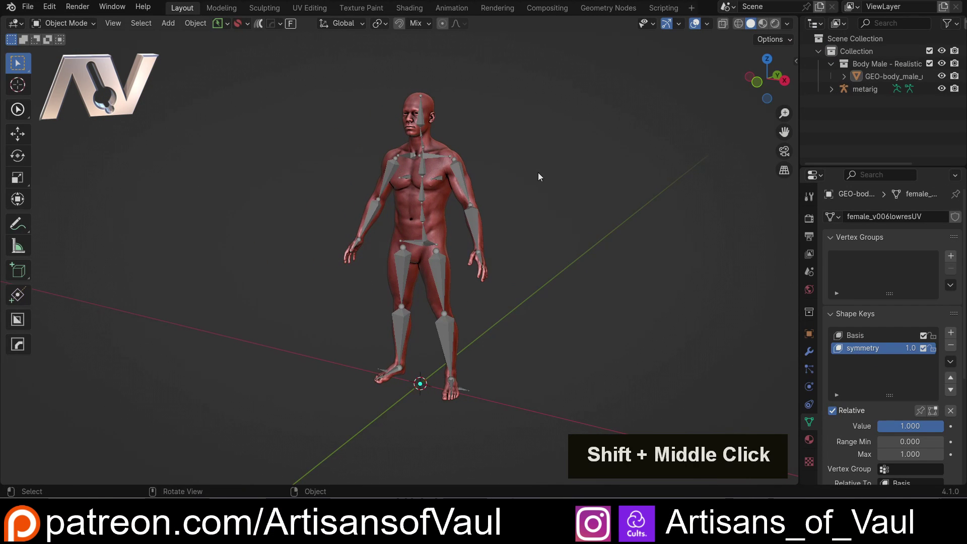
{"action": "middle_click_drag", "start_coordinate": [535, 157], "coordinate": [517, 186]}
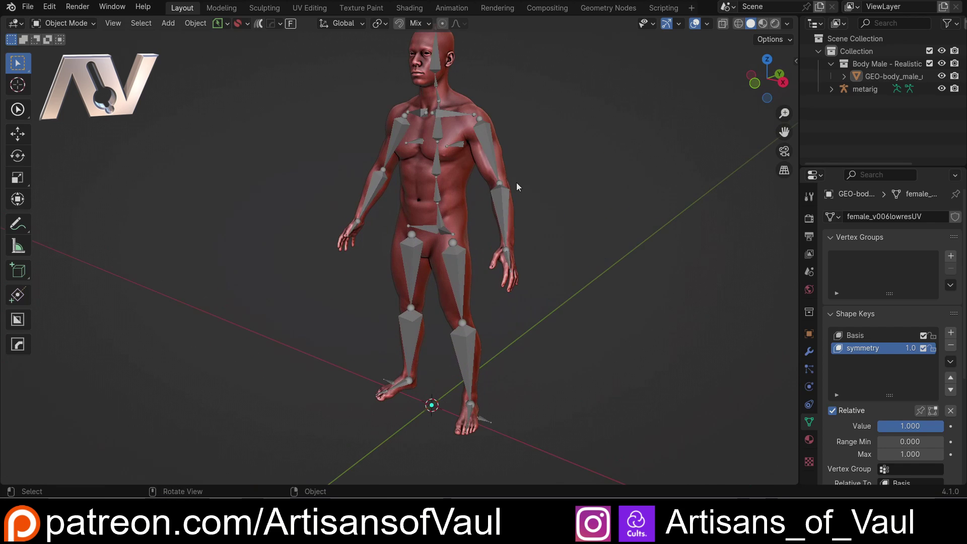
{"action": "middle_click_drag", "start_coordinate": [598, 196], "coordinate": [544, 196]}
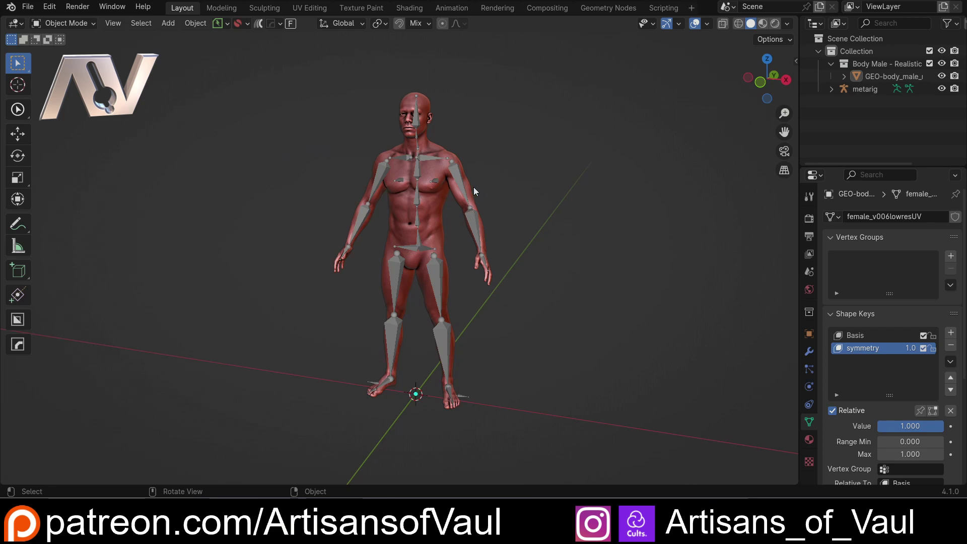
{"action": "left_click", "coordinate": [461, 185]}
{"action": "middle_click_drag", "start_coordinate": [527, 195], "coordinate": [439, 158]}
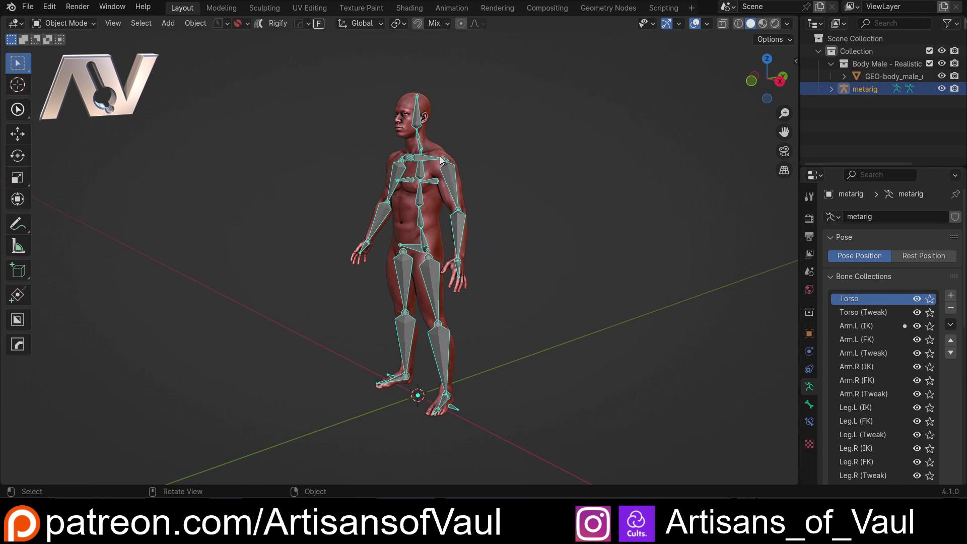
{"action": "left_click", "coordinate": [433, 146]}
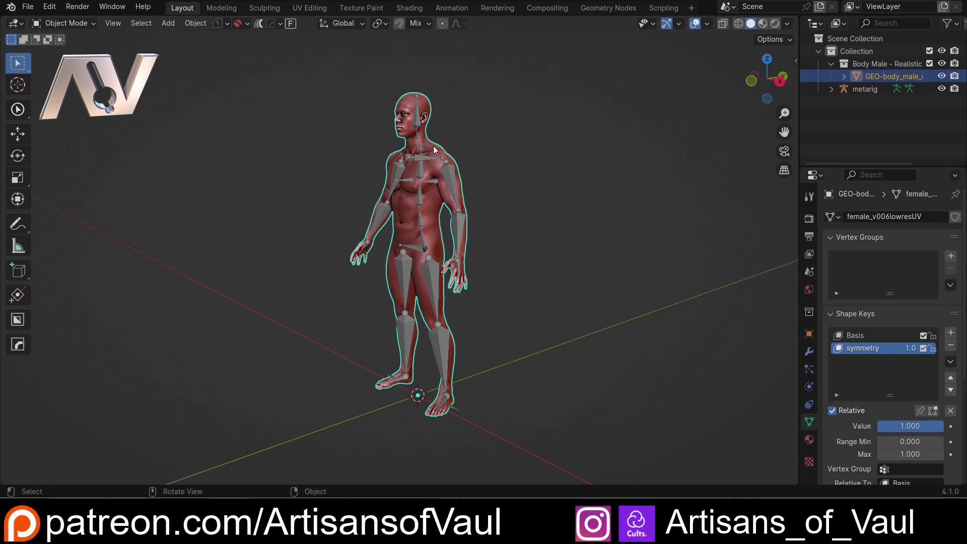
{"action": "left_click", "coordinate": [456, 173]}
{"action": "middle_click_drag", "start_coordinate": [470, 171], "coordinate": [524, 186]}
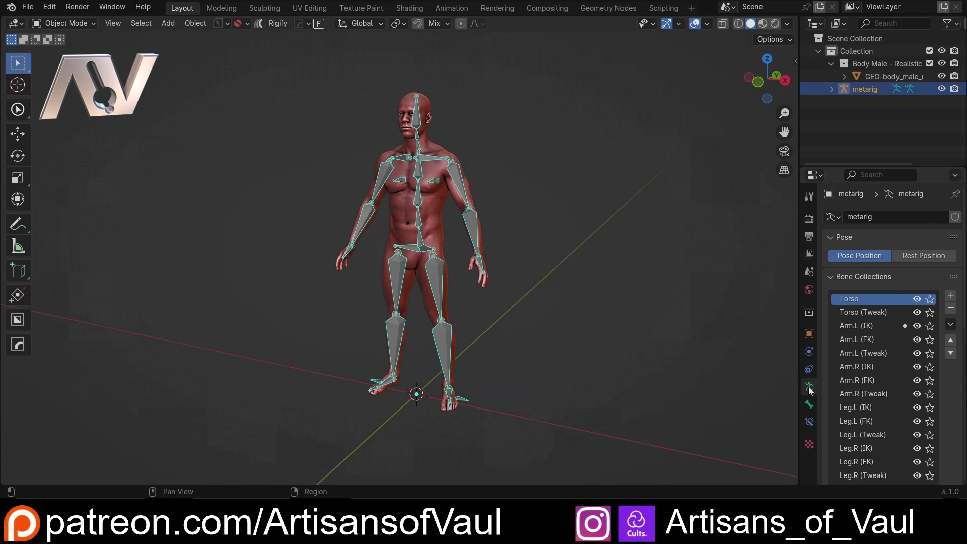
Try to generate the Rigify rig from the metarig without applying its scale, and undo the generation.
{"action": "scroll", "coordinate": [837, 373], "scroll_direction": "down", "scroll_amount": 10}
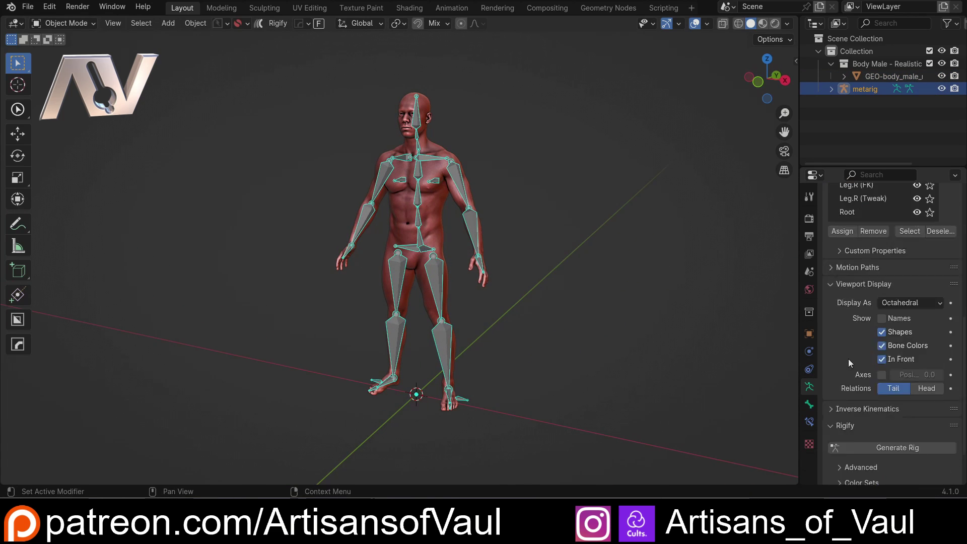
{"action": "scroll", "coordinate": [832, 376], "scroll_direction": "up", "scroll_amount": 4}
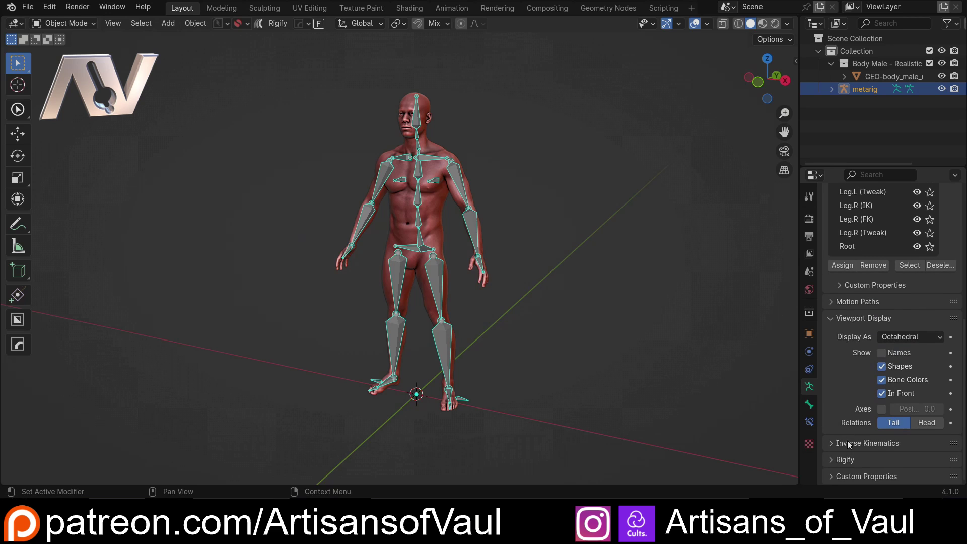
{"action": "scroll", "coordinate": [880, 366], "scroll_direction": "down", "scroll_amount": 4}
{"action": "left_click", "coordinate": [871, 391]}
{"action": "middle_click_drag", "start_coordinate": [474, 364], "coordinate": [453, 305], "text": "shift"}
{"action": "scroll", "coordinate": [461, 283], "scroll_direction": "up", "scroll_amount": 5}
{"action": "scroll", "coordinate": [484, 245], "scroll_direction": "down", "scroll_amount": 5}
{"action": "middle_click_drag", "start_coordinate": [484, 250], "coordinate": [519, 302], "text": "shift"}
{"action": "middle_click_drag", "start_coordinate": [486, 269], "coordinate": [465, 271]}
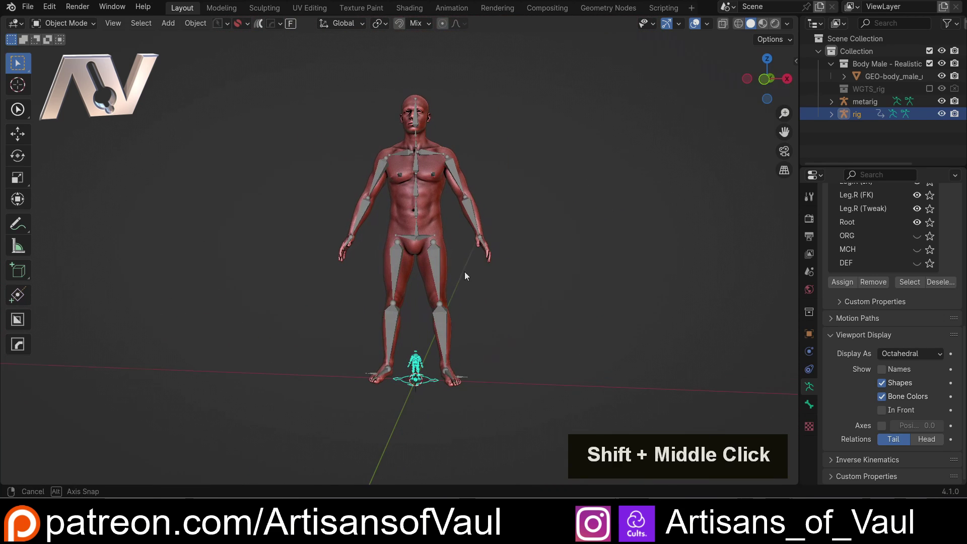
{"action": "key", "text": "ctrl+z"}
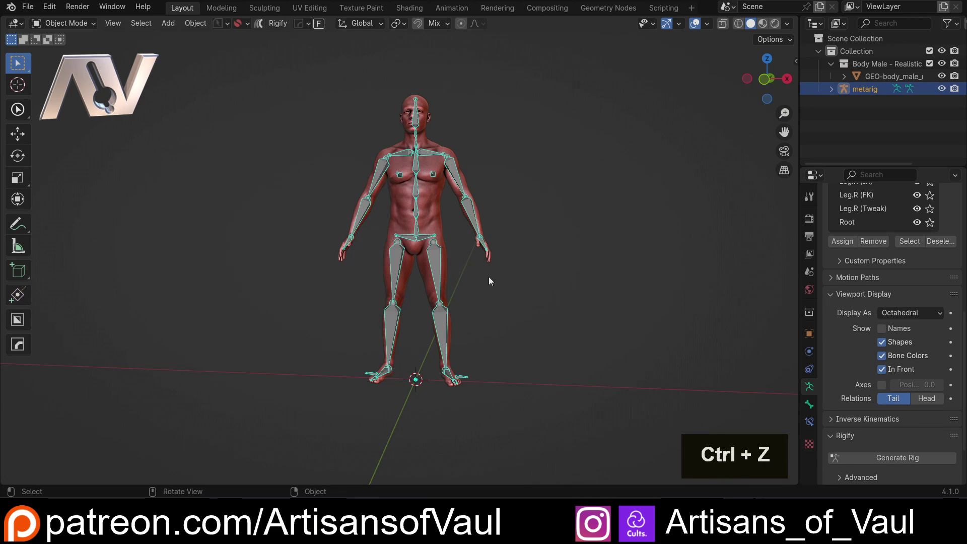
Show the metarig's transform values and apply its scale.
{"action": "scroll", "coordinate": [488, 278], "scroll_direction": "up", "scroll_amount": 2}
{"action": "scroll", "coordinate": [518, 151], "scroll_direction": "down", "scroll_amount": 3}
{"action": "middle_click_drag", "start_coordinate": [548, 160], "coordinate": [483, 206], "text": "shift"}
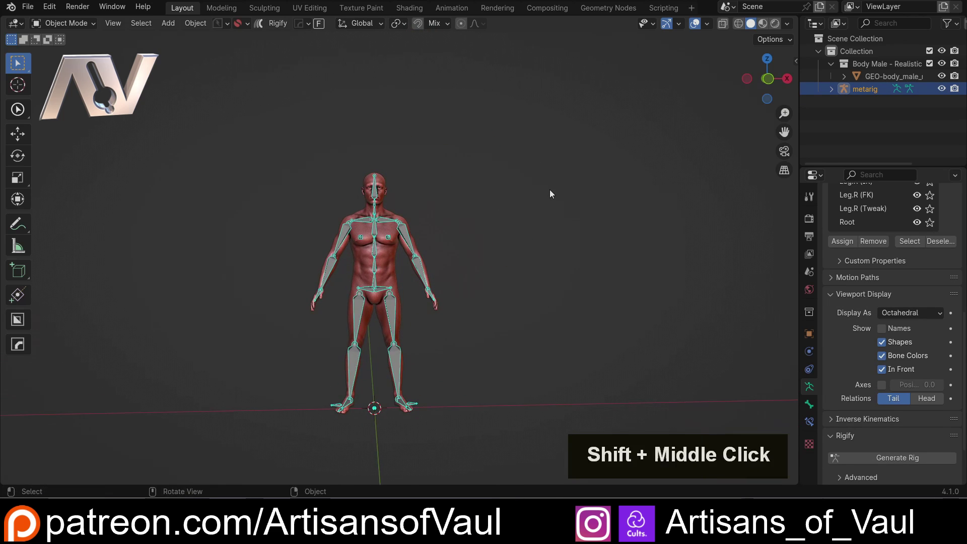
{"action": "key", "text": "n"}
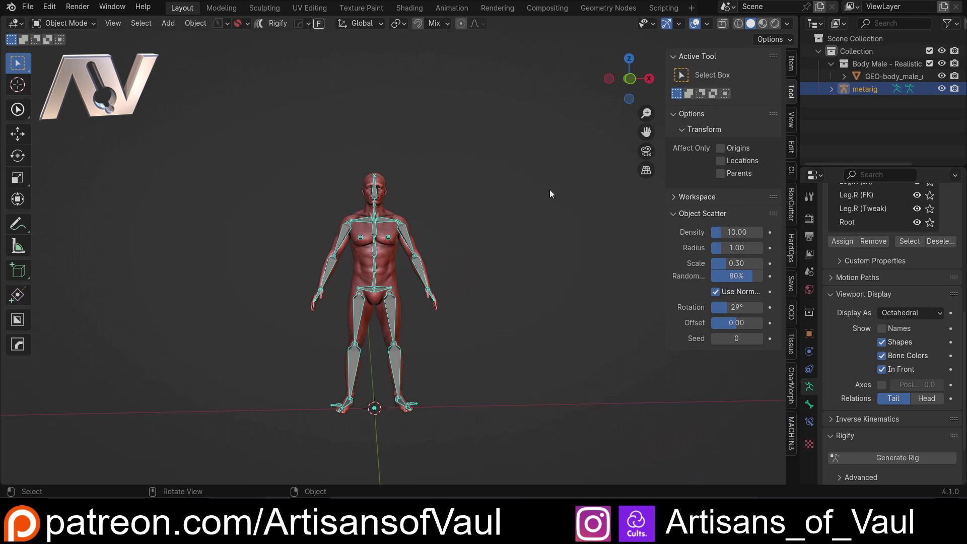
{"action": "left_click", "coordinate": [791, 63]}
{"action": "mouse_move", "coordinate": [507, 204]}
{"action": "middle_mouse_down", "text": "shift"}
{"action": "mouse_move", "coordinate": [569, 146]}
{"action": "mouse_move", "coordinate": [493, 197]}
{"action": "middle_mouse_up", "text": "shift"}
{"action": "scroll", "coordinate": [568, 146], "scroll_direction": "up", "scroll_amount": 2}
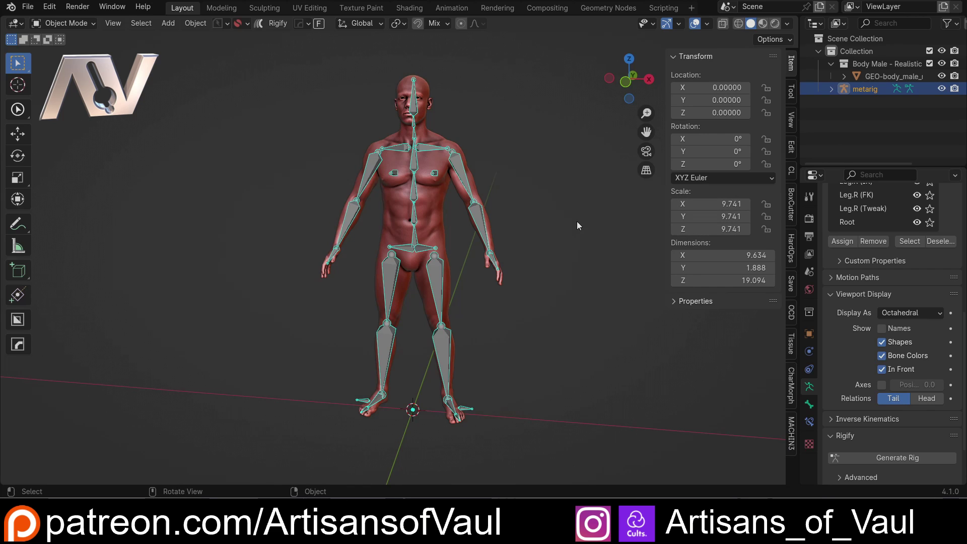
{"action": "key", "text": "ctrl+a"}
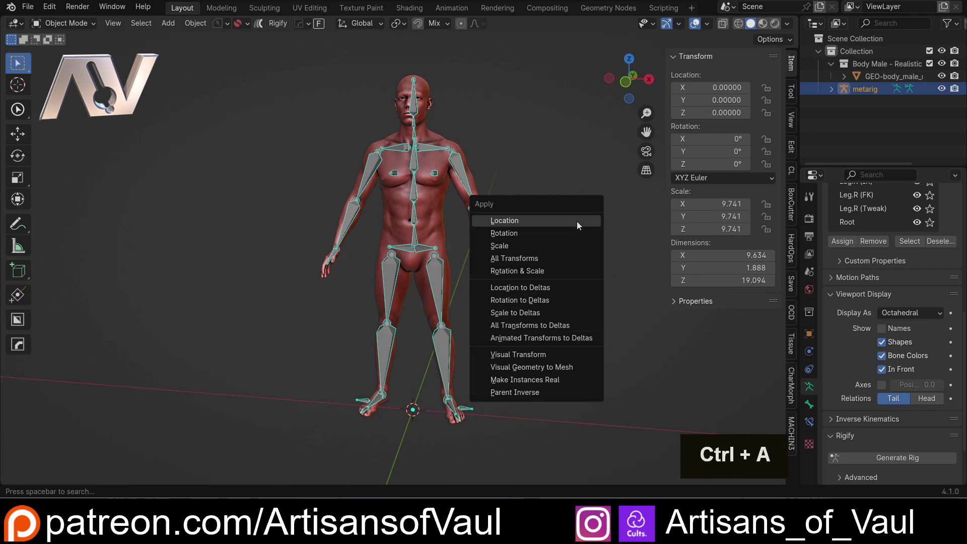
{"action": "left_click", "coordinate": [534, 244]}
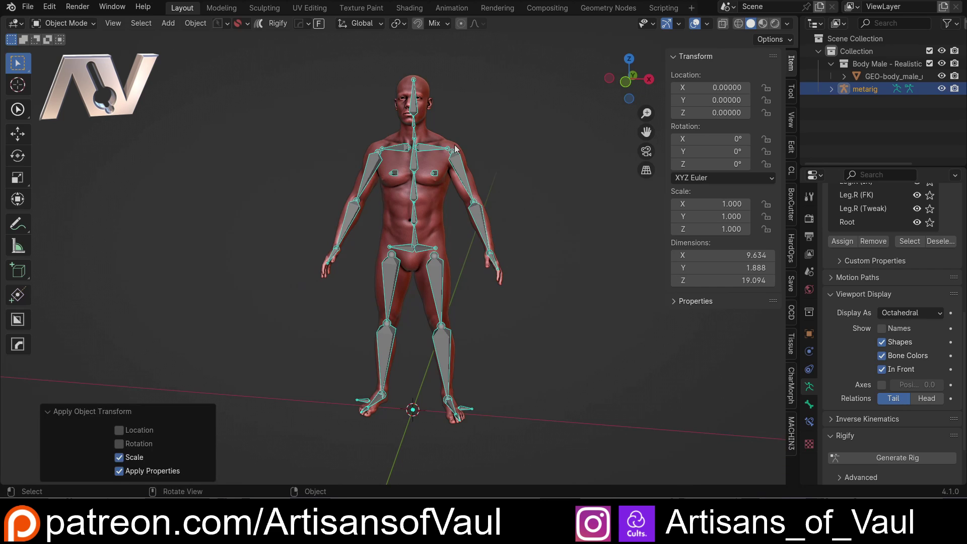
Check the body mesh's scale values and generate the Rigify rig from the metarig.
{"action": "left_click", "coordinate": [457, 166]}
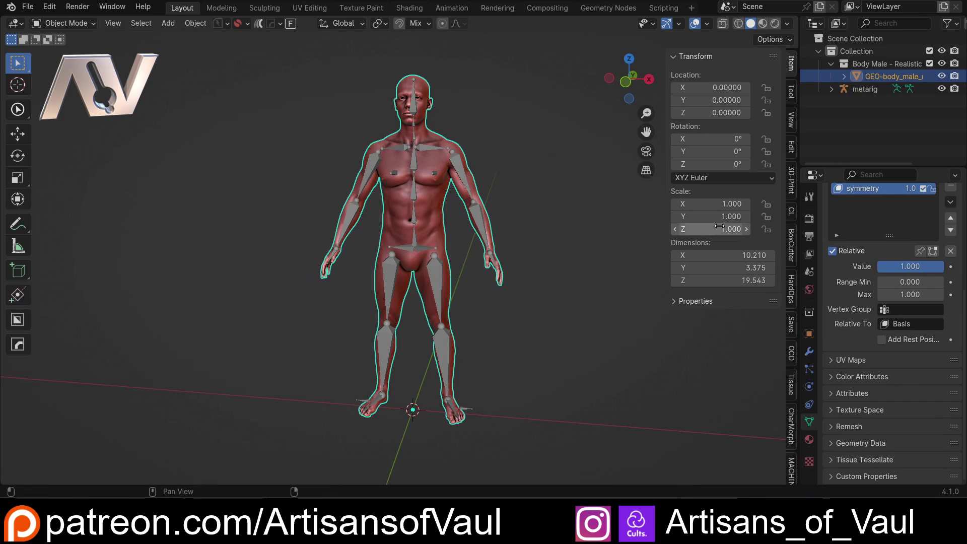
{"action": "left_click", "coordinate": [458, 159]}
{"action": "scroll", "coordinate": [873, 379], "scroll_direction": "down", "scroll_amount": 6}
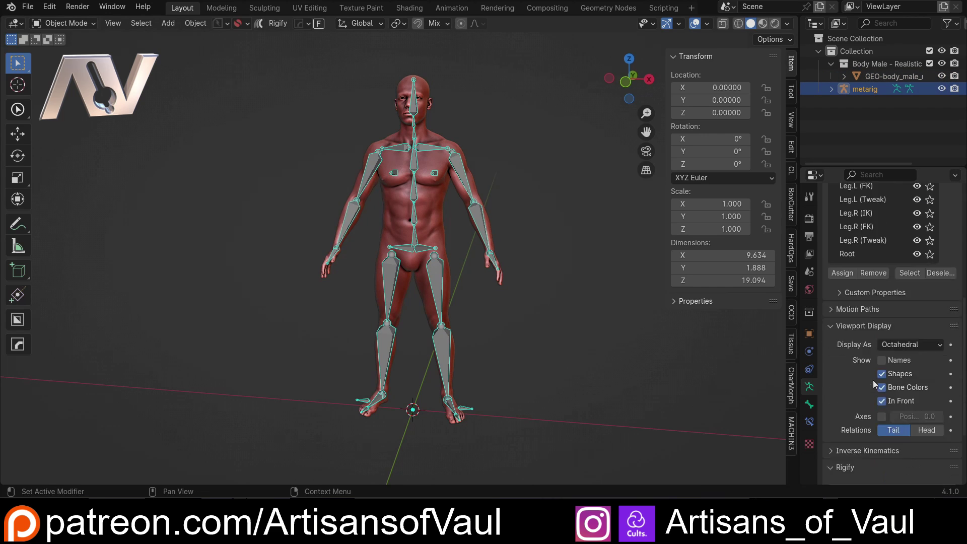
{"action": "left_click", "coordinate": [878, 395]}
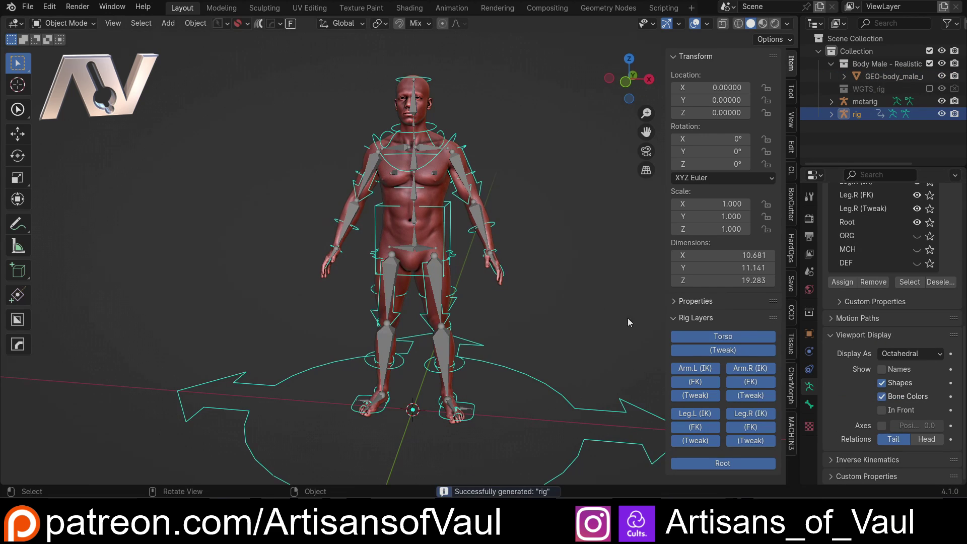
Hide the metarig so that only the body mesh and the generated rig are shown.
{"action": "middle_click_drag", "start_coordinate": [527, 277], "coordinate": [538, 191]}
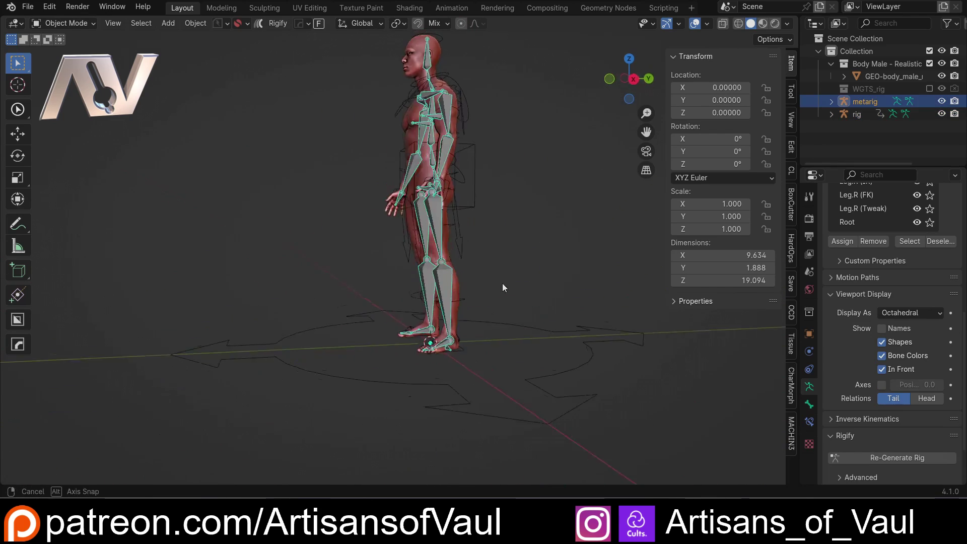
{"action": "mouse_move", "coordinate": [503, 283]}
{"action": "middle_mouse_down", "text": "shift"}
{"action": "mouse_move", "coordinate": [540, 324]}
{"action": "mouse_move", "coordinate": [519, 283]}
{"action": "middle_mouse_up", "text": "shift"}
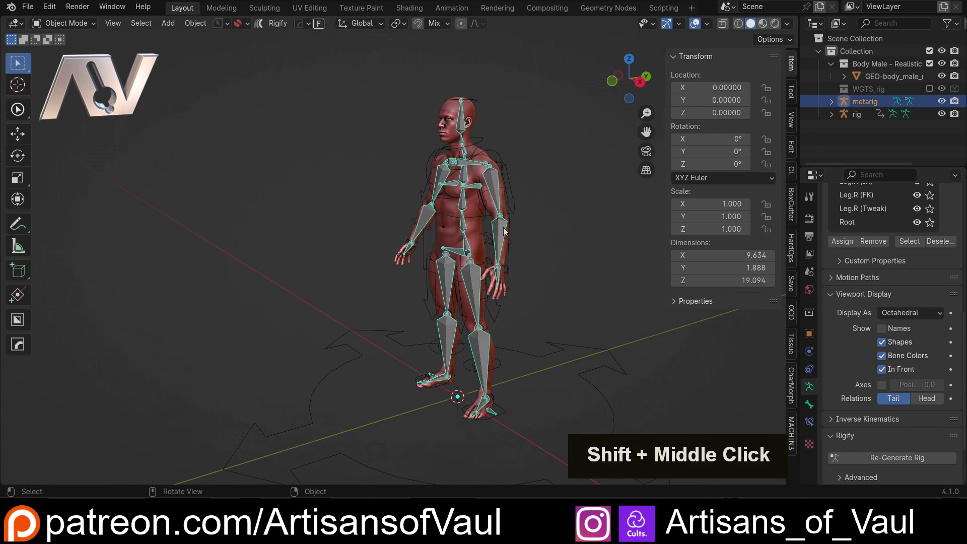
{"action": "scroll", "coordinate": [503, 228], "scroll_direction": "up", "scroll_amount": 2}
{"action": "middle_click_drag", "start_coordinate": [504, 229], "coordinate": [501, 176]}
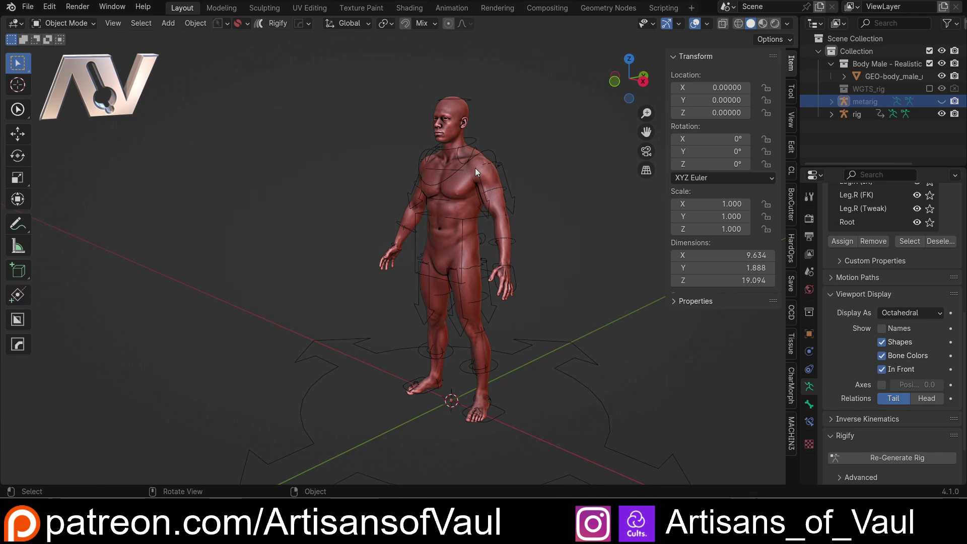
Parent the body mesh to the generated rig with automatic weights.
{"action": "left_click", "coordinate": [475, 168]}
{"action": "left_click", "coordinate": [493, 154], "text": "shift"}
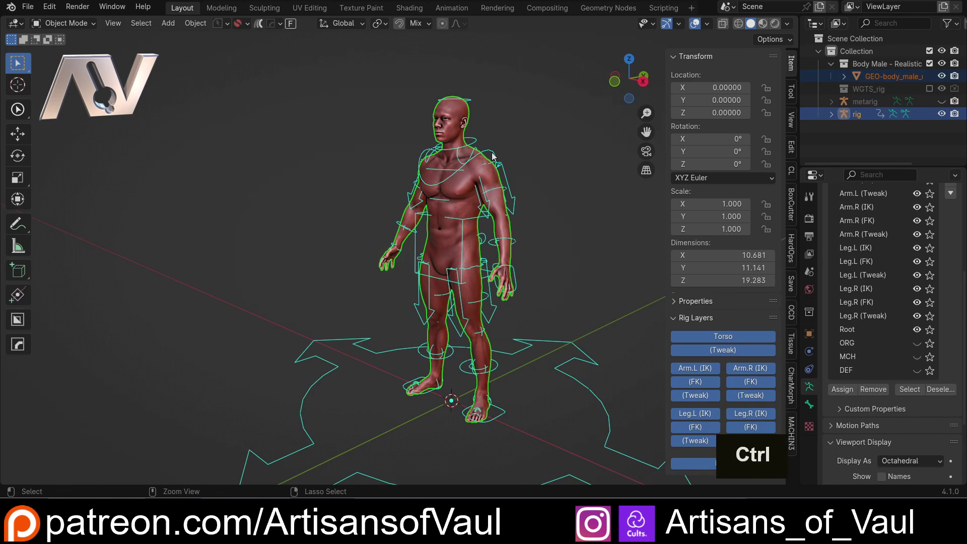
{"action": "key", "text": "ctrl+p"}
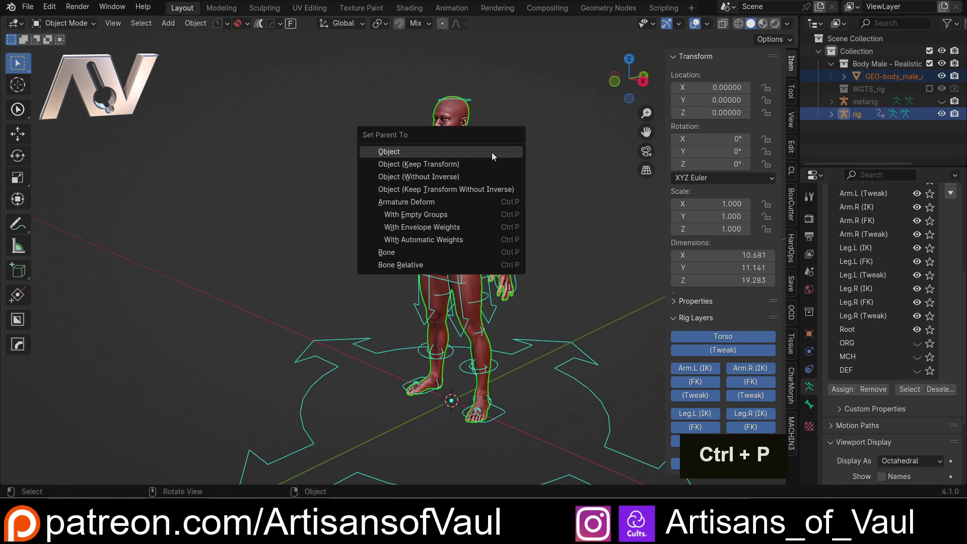
{"action": "left_click", "coordinate": [454, 238]}
Select the generated rig and switch it to Pose Mode.
{"action": "middle_click_drag", "start_coordinate": [550, 232], "coordinate": [475, 198], "text": "shift"}
{"action": "middle_click_drag", "start_coordinate": [481, 236], "coordinate": [485, 196], "text": "shift"}
{"action": "left_click", "coordinate": [488, 197]}
{"action": "scroll", "coordinate": [464, 213], "scroll_direction": "up", "scroll_amount": 2}
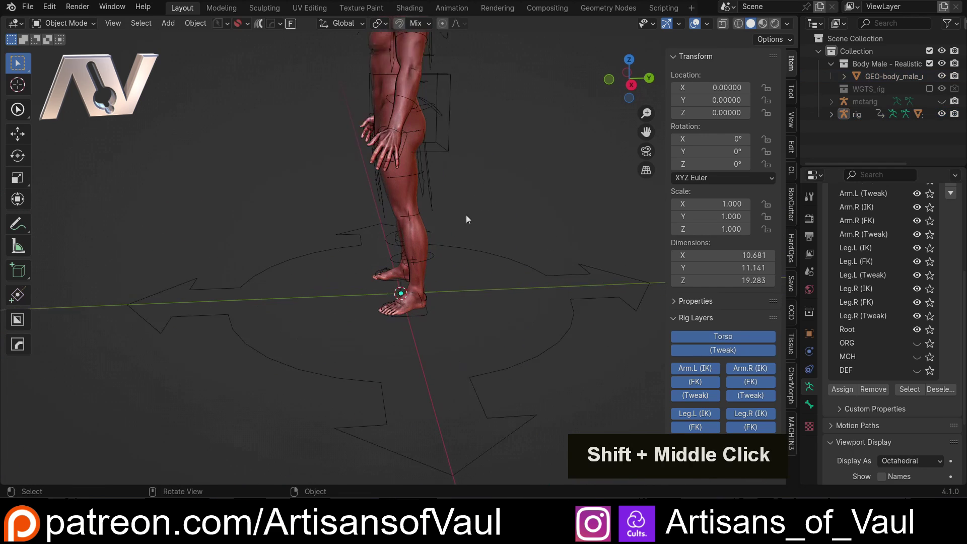
{"action": "middle_click_drag", "start_coordinate": [455, 241], "coordinate": [488, 252]}
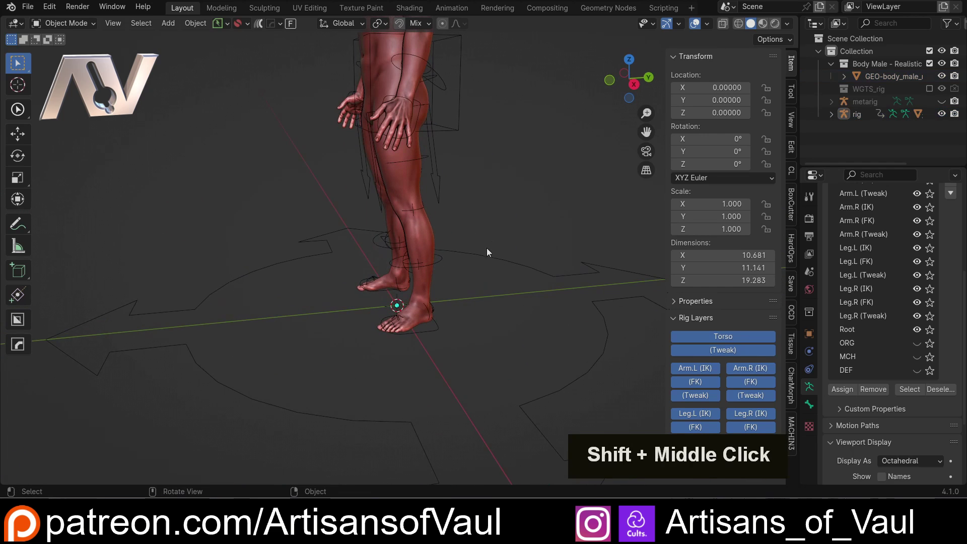
{"action": "left_click", "coordinate": [549, 275]}
{"action": "scroll", "coordinate": [487, 182], "scroll_direction": "down", "scroll_amount": 4}
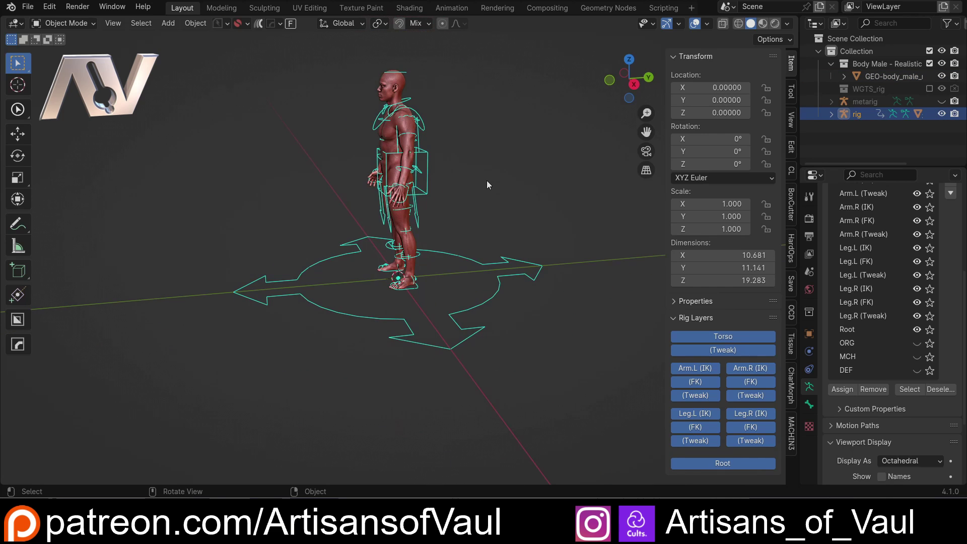
{"action": "key", "text": "ctrl+Tab"}
{"action": "left_click", "coordinate": [598, 199]}
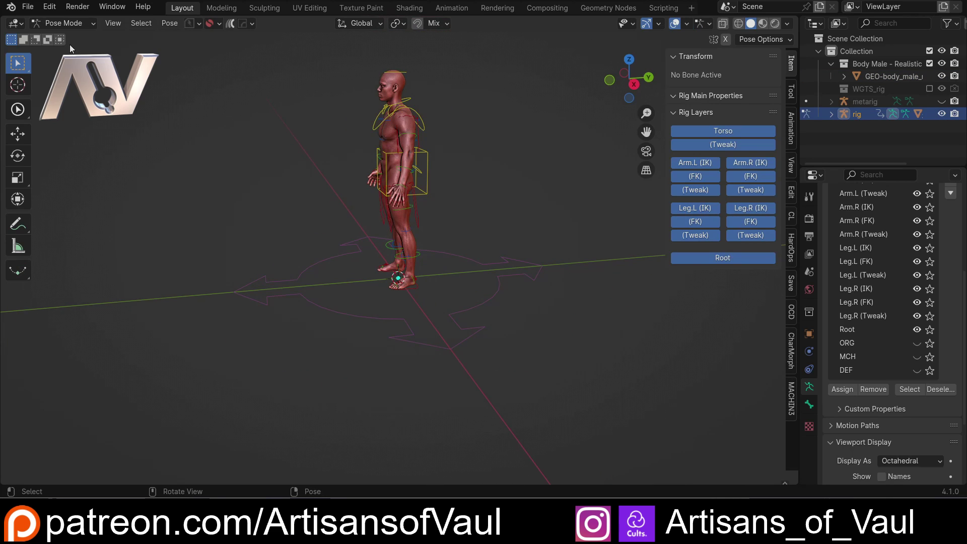
{"action": "left_click", "coordinate": [72, 23]}
Test the left leg's bend by moving its foot IK control up and forward, and undo the move.
{"action": "scroll", "coordinate": [403, 282], "scroll_direction": "up", "scroll_amount": 4}
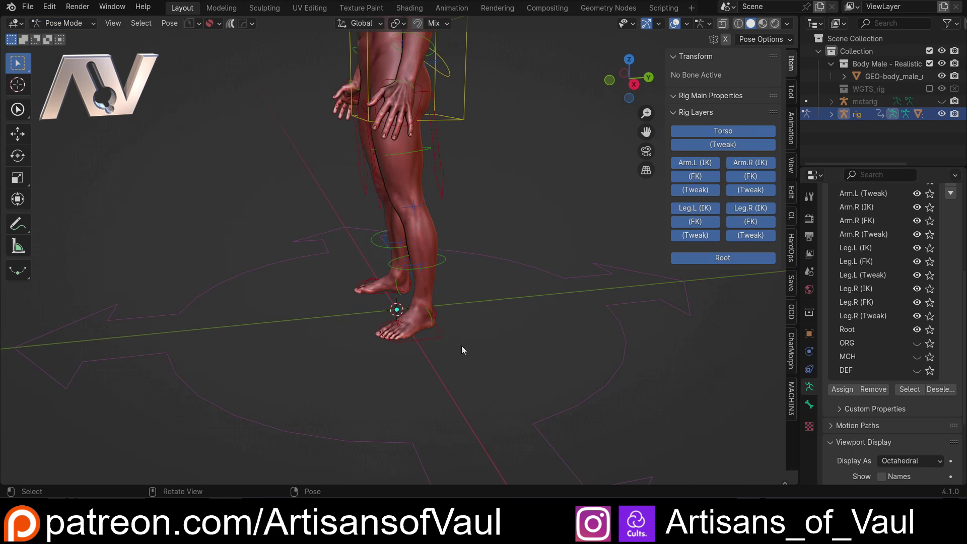
{"action": "left_click", "coordinate": [438, 337]}
{"action": "middle_click_drag", "start_coordinate": [480, 333], "coordinate": [458, 304]}
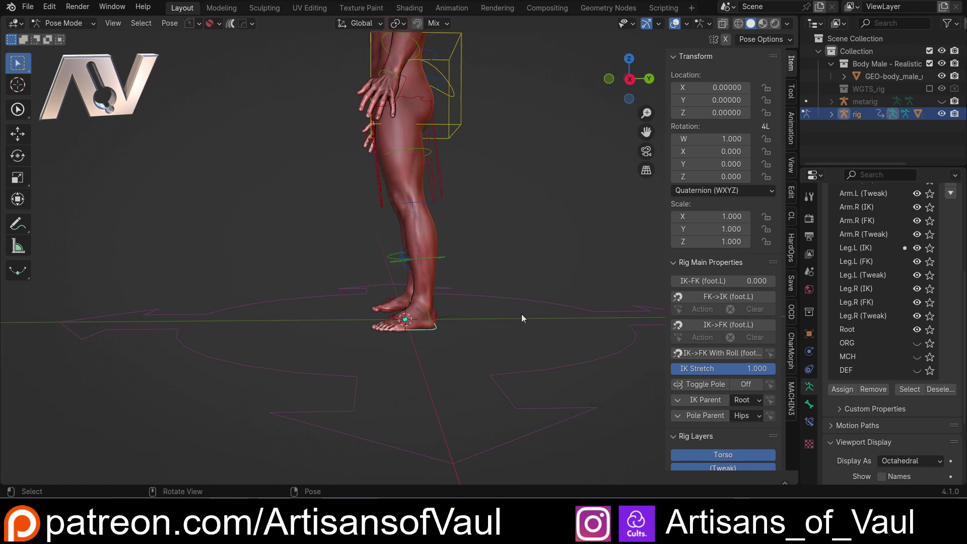
{"action": "key", "text": "g"}
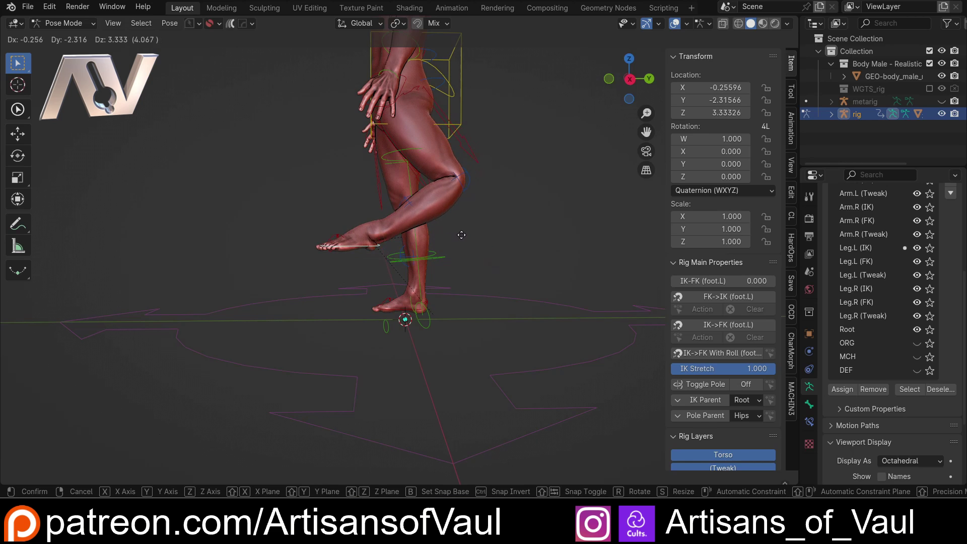
{"action": "left_click", "coordinate": [502, 235]}
{"action": "middle_click_drag", "start_coordinate": [503, 235], "coordinate": [402, 374]}
{"action": "key", "text": "ctrl+z"}
Make the hidden metarig visible again alongside the generated rig.
{"action": "scroll", "coordinate": [463, 250], "scroll_direction": "up", "scroll_amount": 5}
{"action": "scroll", "coordinate": [413, 370], "scroll_direction": "down", "scroll_amount": 5}
{"action": "middle_click_drag", "start_coordinate": [459, 317], "coordinate": [415, 345]}
{"action": "scroll", "coordinate": [428, 277], "scroll_direction": "up", "scroll_amount": 5, "text": "shift"}
{"action": "middle_click_drag", "start_coordinate": [479, 316], "coordinate": [513, 272], "text": "shift"}
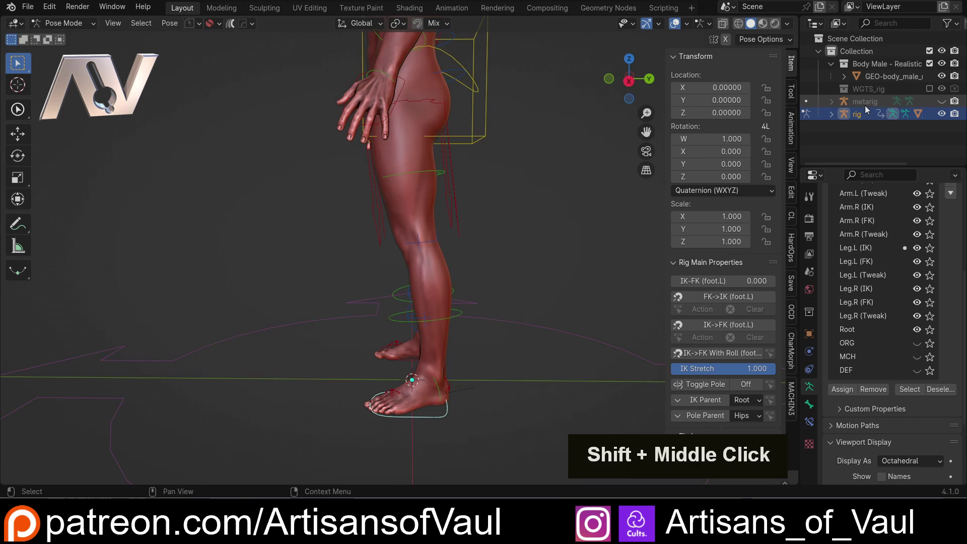
{"action": "left_click", "coordinate": [939, 102]}
{"action": "scroll", "coordinate": [556, 164], "scroll_direction": "down", "scroll_amount": 2}
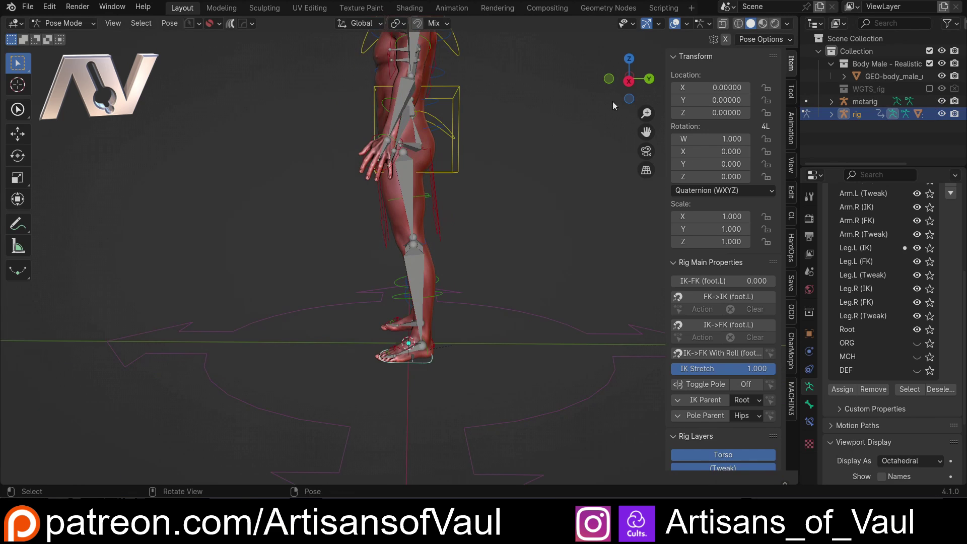
Draw an annotation line in side view along the metarig's leg bones, from the hip through the knee to the ankle.
{"action": "scroll", "coordinate": [512, 264], "scroll_direction": "up", "scroll_amount": 4}
{"action": "middle_click_drag", "start_coordinate": [512, 264], "coordinate": [446, 275], "text": "shift"}
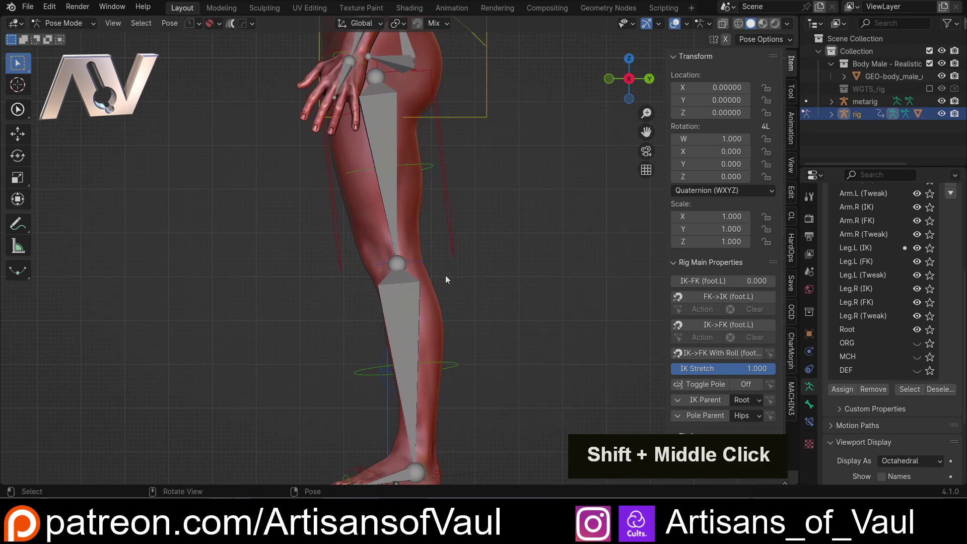
{"action": "left_click", "coordinate": [25, 228]}
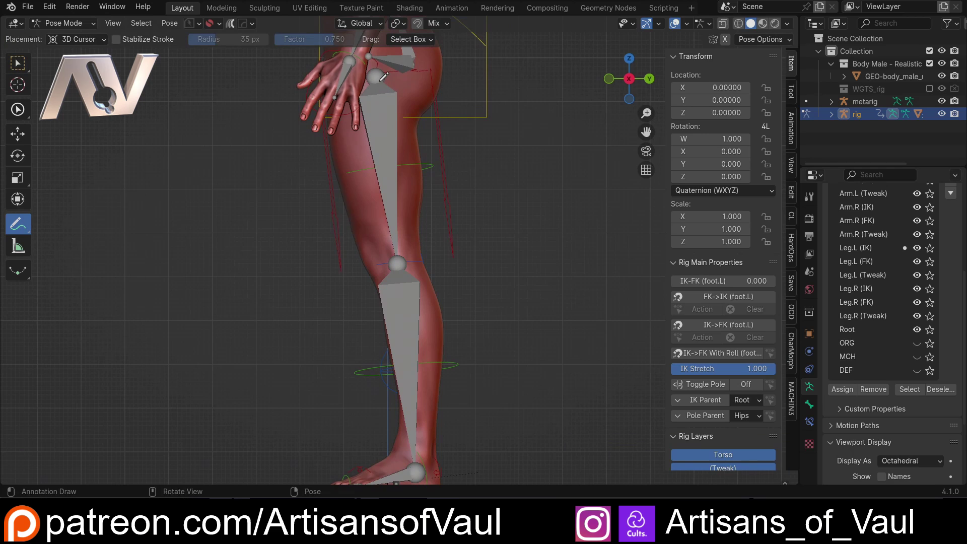
{"action": "left_click_drag", "start_coordinate": [379, 82], "coordinate": [379, 117]}
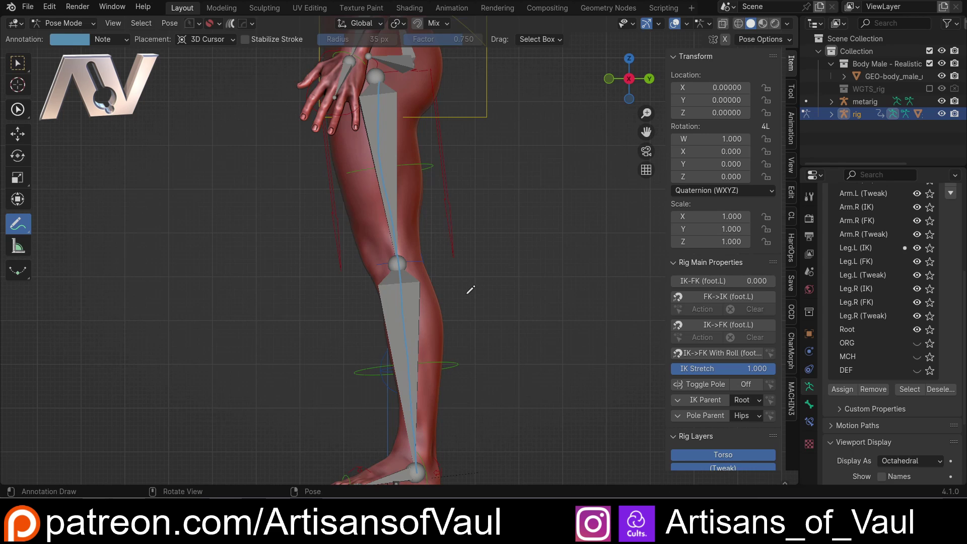
Redraw the annotation line along the metarig's leg bones, adding an arc in front of the knee labelled "<180".
{"action": "key", "text": "ctrl+z"}
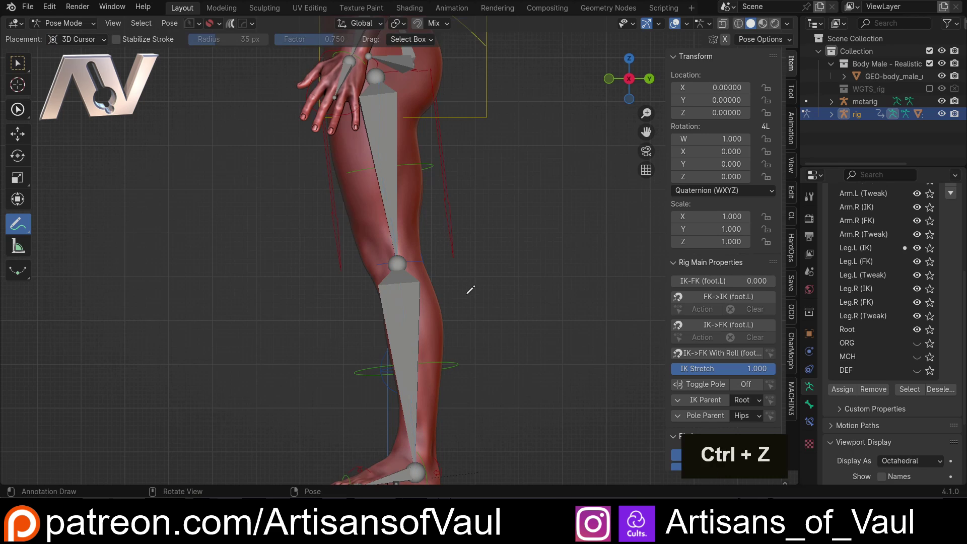
{"action": "left_click_drag", "start_coordinate": [376, 75], "coordinate": [381, 126]}
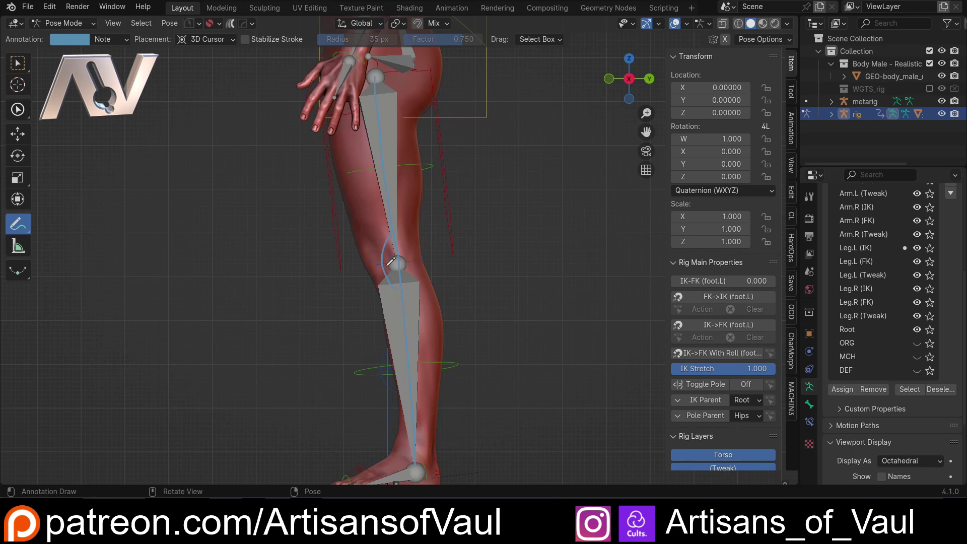
{"action": "scroll", "coordinate": [394, 253], "scroll_direction": "up", "scroll_amount": 2}
{"action": "key", "text": "ctrl+z"}
{"action": "left_click_drag", "start_coordinate": [377, 169], "coordinate": [375, 347]}
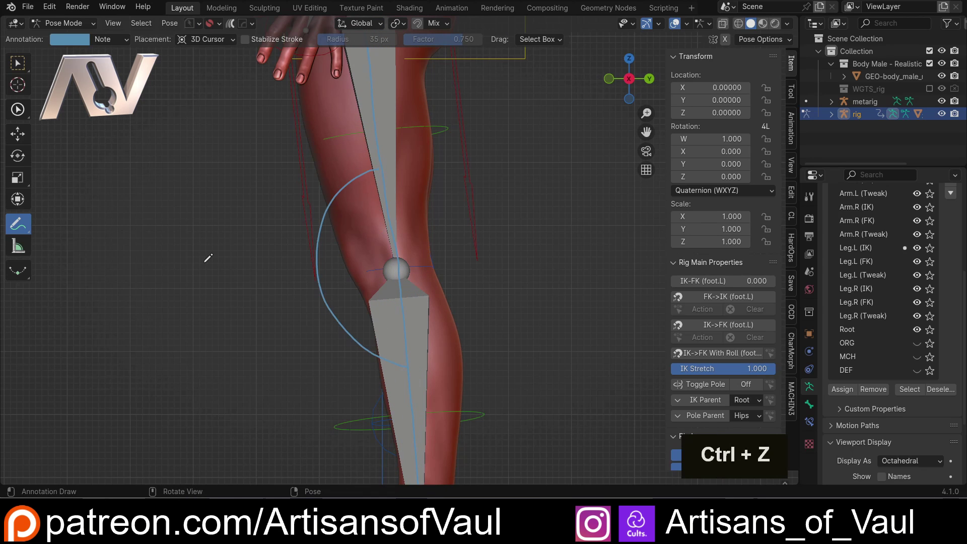
{"action": "left_click_drag", "start_coordinate": [254, 252], "coordinate": [261, 257]}
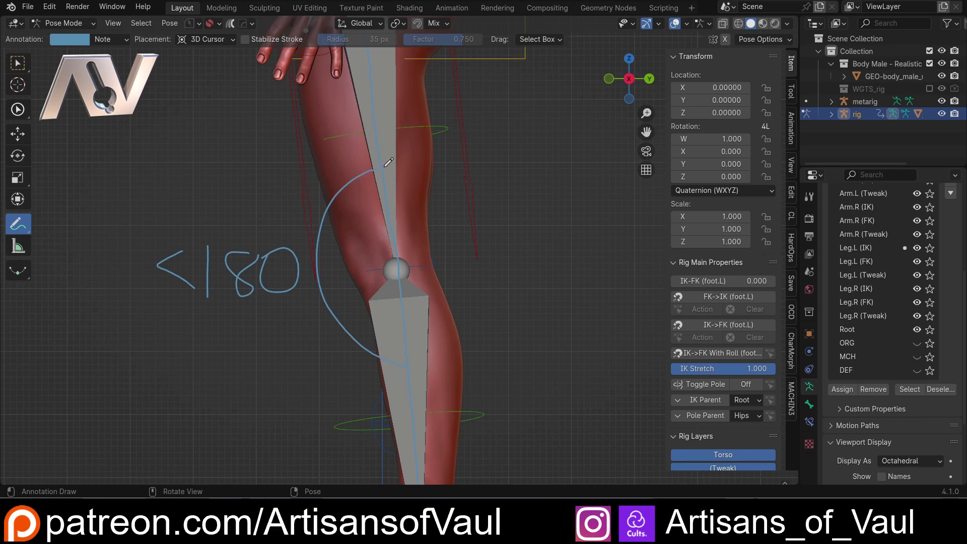
Undo the knee angle annotations drawn over the leg.
{"action": "scroll", "coordinate": [385, 207], "scroll_direction": "down", "scroll_amount": 1}
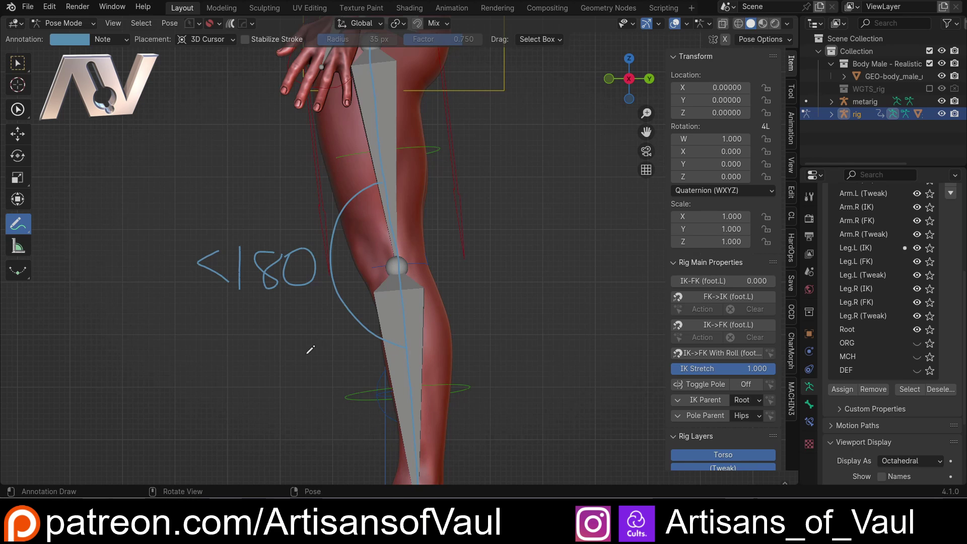
{"action": "scroll", "coordinate": [406, 260], "scroll_direction": "down", "scroll_amount": 3}
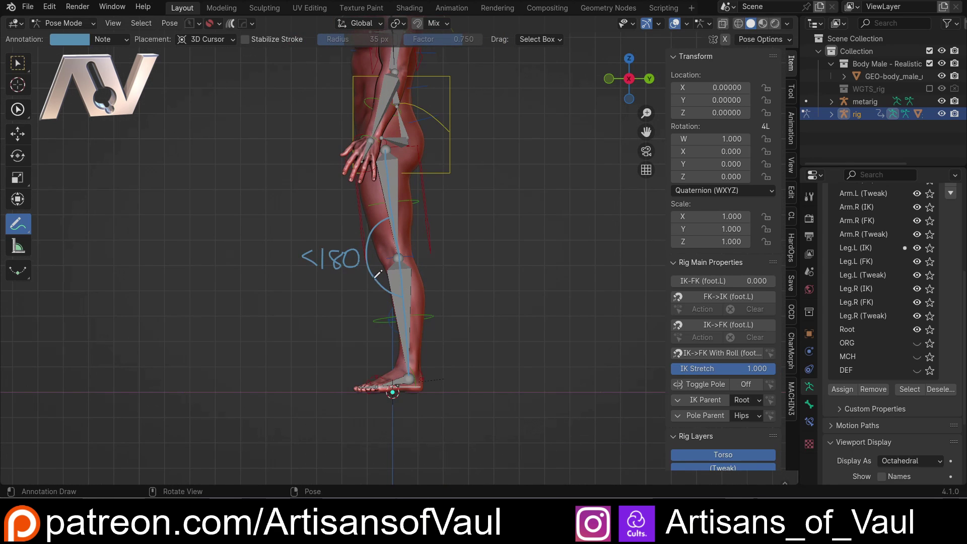
{"action": "key", "text": "ctrl+z"}
{"action": "key", "text": "ctrl+z"}
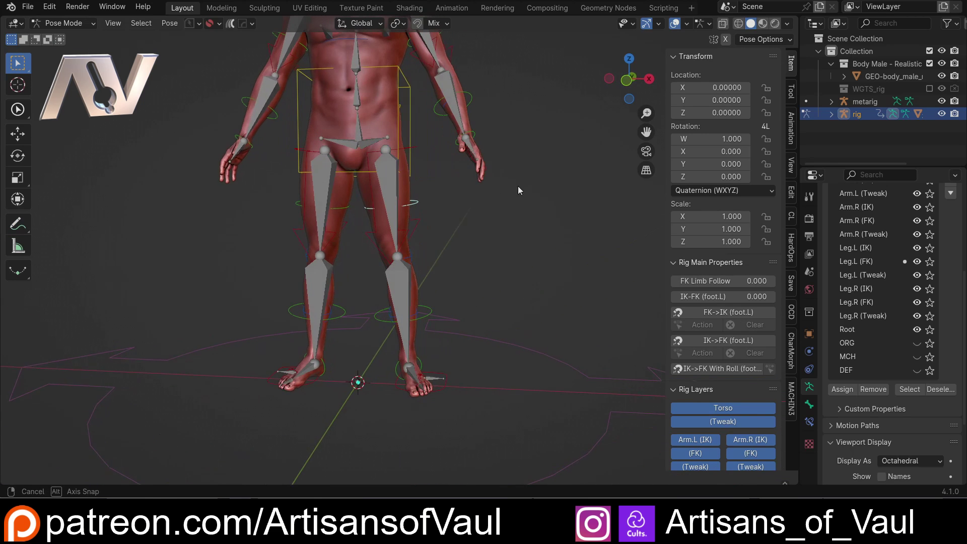
Leave Pose Mode on the rig and open the metarig in Edit Mode, viewed from the side at the leg.
{"action": "key", "text": "ctrl+Tab"}
{"action": "left_click", "coordinate": [439, 158]}
{"action": "left_click", "coordinate": [387, 176]}
{"action": "middle_click_drag", "start_coordinate": [387, 176], "coordinate": [303, 201]}
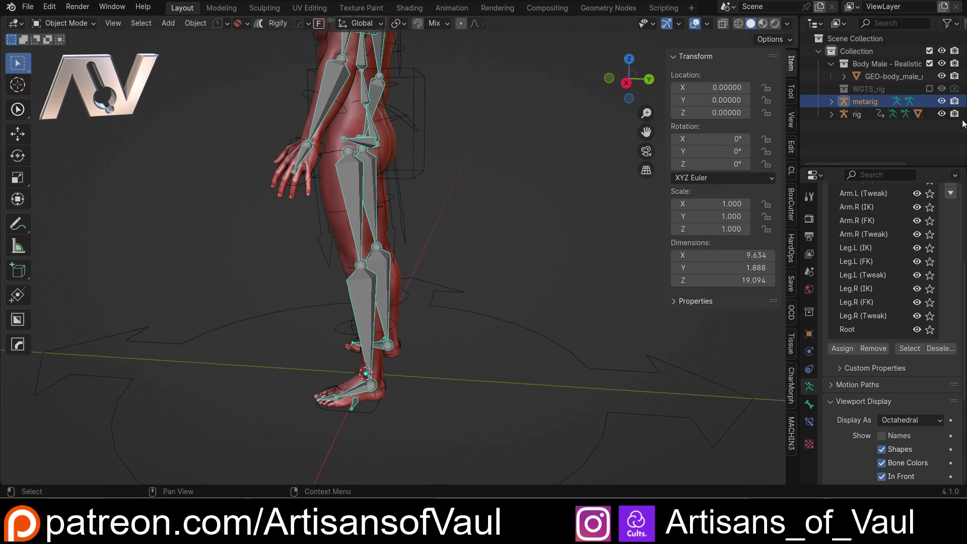
{"action": "left_click", "coordinate": [627, 83]}
{"action": "middle_click_drag", "start_coordinate": [462, 272], "coordinate": [488, 203], "text": "shift"}
{"action": "scroll", "coordinate": [487, 204], "scroll_direction": "up", "scroll_amount": 4}
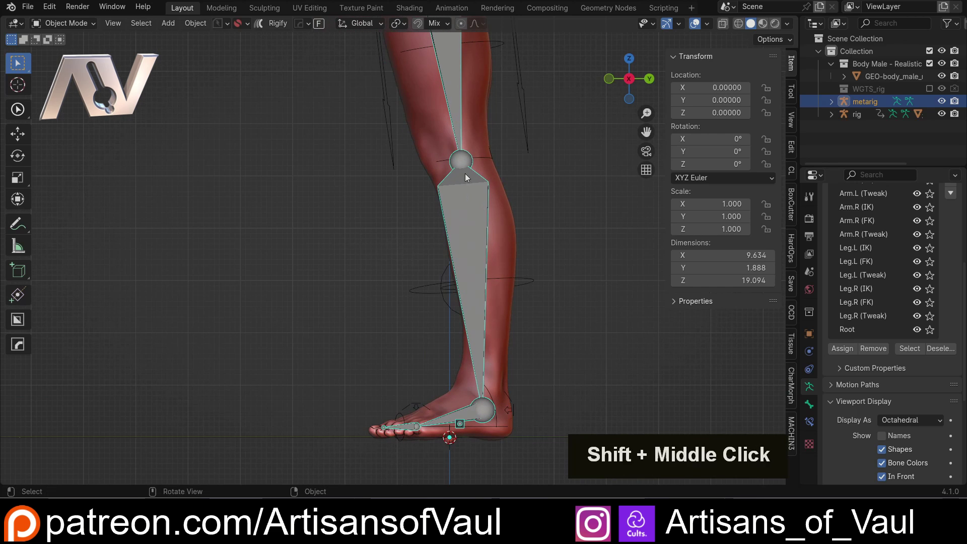
{"action": "key", "text": "ctrl+Tab"}
{"action": "left_click", "coordinate": [405, 163]}
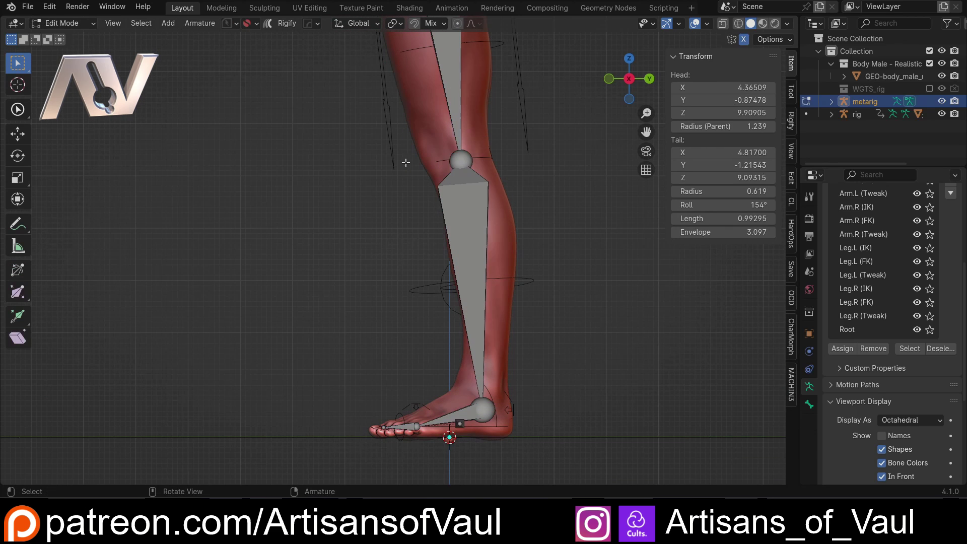
Move the metarig's left knee joint forward by about 0.21 on Y and slightly up in side view.
{"action": "left_click", "coordinate": [464, 160]}
{"action": "middle_click_drag", "start_coordinate": [464, 160], "coordinate": [412, 207], "text": "shift"}
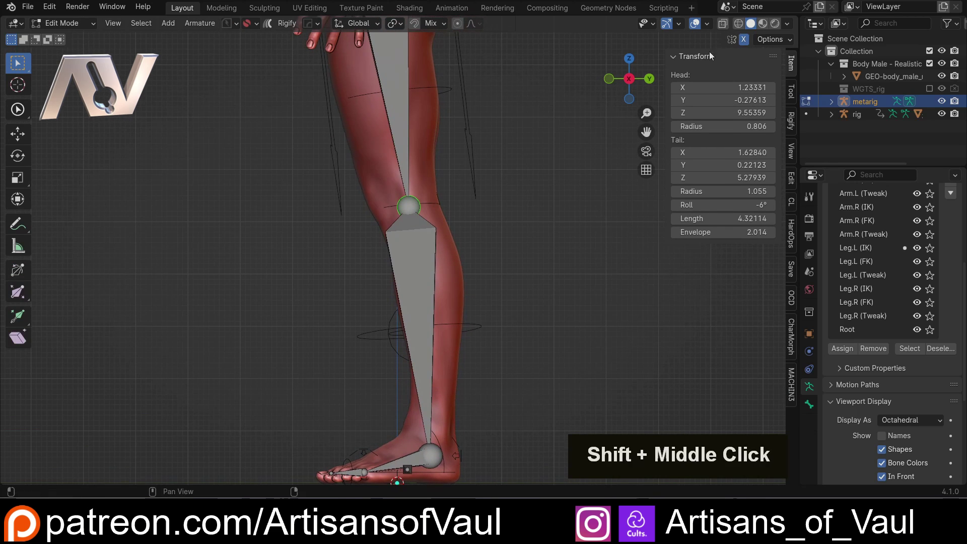
{"action": "scroll", "coordinate": [435, 204], "scroll_direction": "up", "scroll_amount": 2}
{"action": "middle_click_drag", "start_coordinate": [521, 203], "coordinate": [500, 202], "text": "shift"}
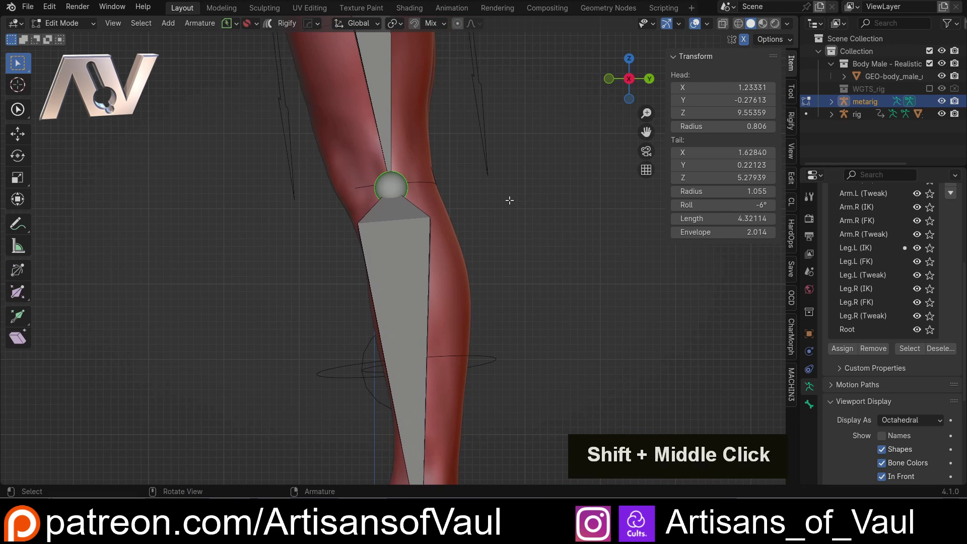
{"action": "key", "text": "g"}
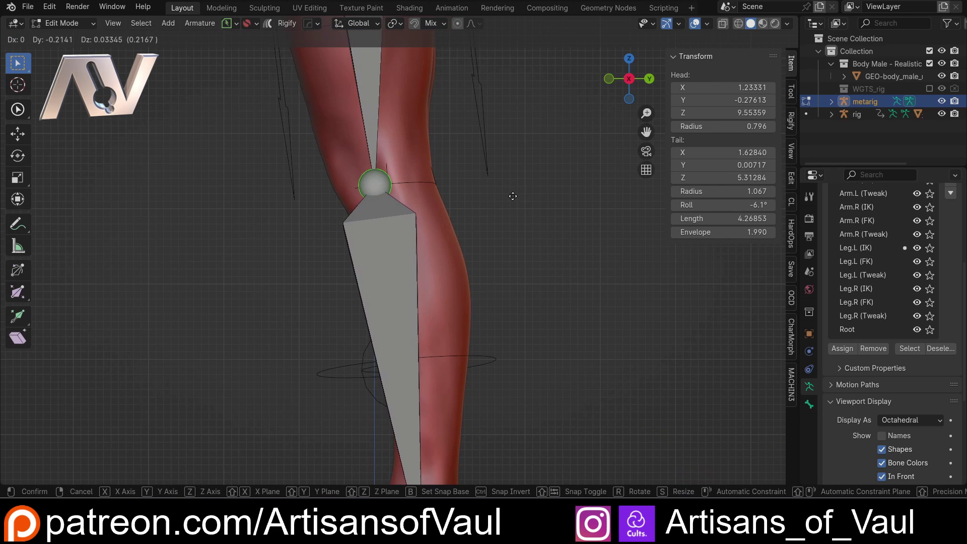
{"action": "left_click", "coordinate": [513, 196]}
Move the metarig's left ankle joint backward by about 0.17 on Y, toward the heel.
{"action": "scroll", "coordinate": [495, 245], "scroll_direction": "down", "scroll_amount": 1}
{"action": "scroll", "coordinate": [495, 245], "scroll_direction": "down", "scroll_amount": 3}
{"action": "left_click", "coordinate": [414, 394]}
{"action": "key", "text": "g"}
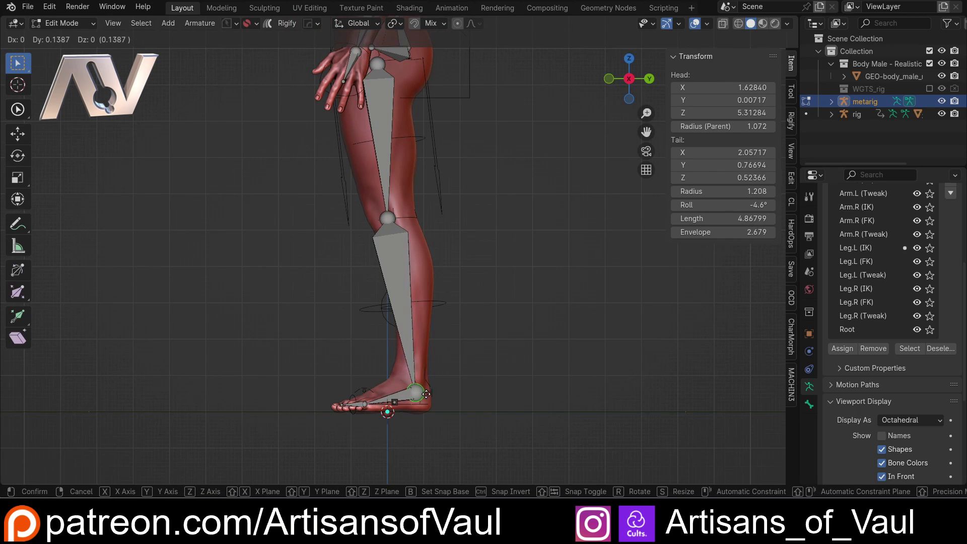
{"action": "left_click", "coordinate": [427, 394]}
Annotate the adjusted leg bones with a line and an arc behind the knee labelled "<180", and undo the annotations.
{"action": "key", "text": "d"}
{"action": "left_click_drag", "start_coordinate": [382, 104], "coordinate": [386, 152]}
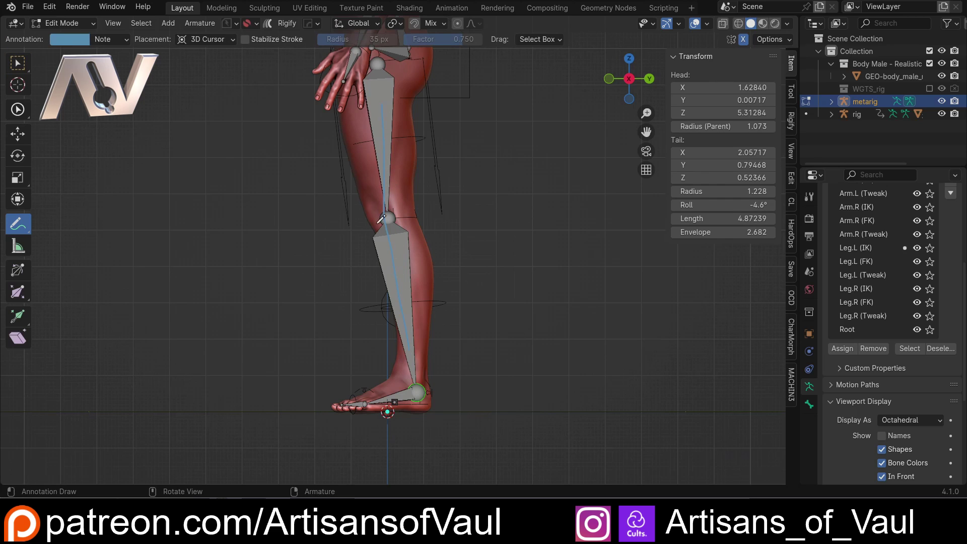
{"action": "left_click_drag", "start_coordinate": [388, 192], "coordinate": [415, 240]}
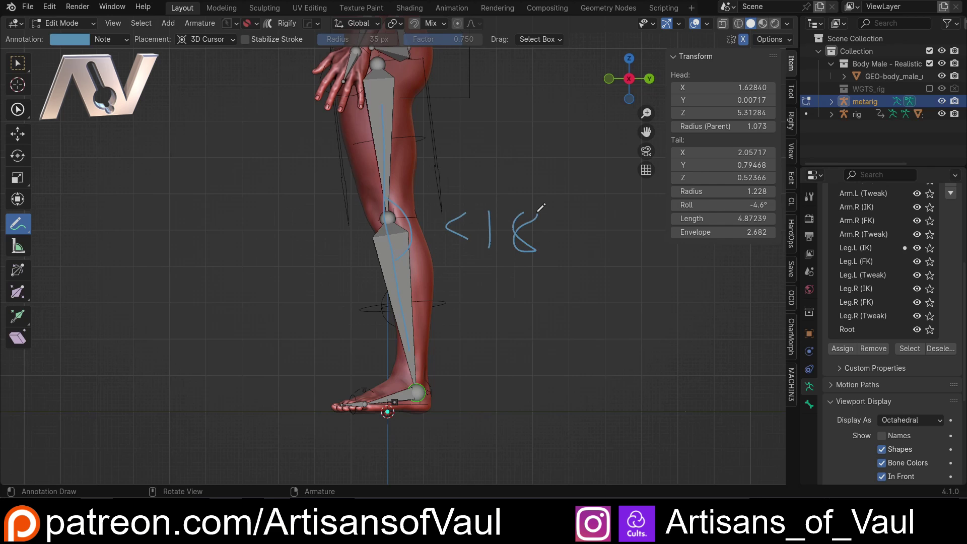
{"action": "left_click_drag", "start_coordinate": [540, 224], "coordinate": [554, 214]}
{"action": "key", "text": "ctrl+z"}
{"action": "middle_click_drag", "start_coordinate": [323, 231], "coordinate": [416, 256]}
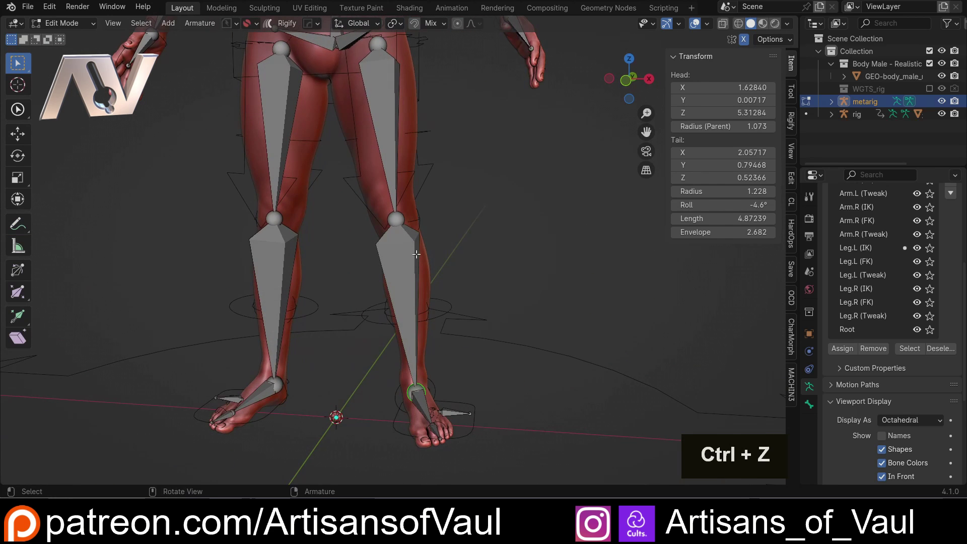
Return the metarig to Object Mode and re-generate the Rigify rig from it.
{"action": "scroll", "coordinate": [411, 233], "scroll_direction": "down", "scroll_amount": 4}
{"action": "scroll", "coordinate": [403, 237], "scroll_direction": "down", "scroll_amount": 1}
{"action": "key", "text": "Tab"}
{"action": "left_click", "coordinate": [399, 91]}
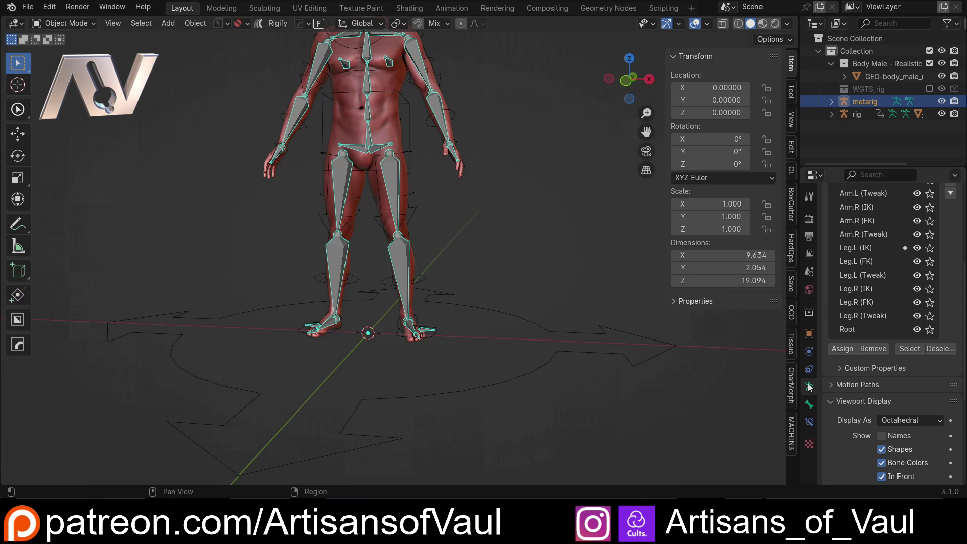
{"action": "scroll", "coordinate": [859, 350], "scroll_direction": "down", "scroll_amount": 6}
{"action": "scroll", "coordinate": [859, 351], "scroll_direction": "down", "scroll_amount": 1}
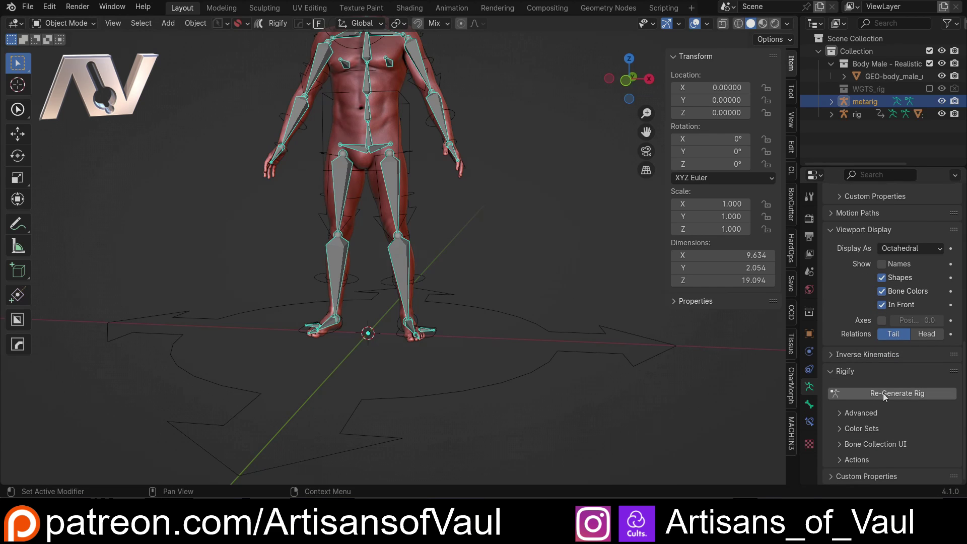
{"action": "middle_click_drag", "start_coordinate": [602, 300], "coordinate": [468, 230], "text": "shift"}
Hide the metarig and switch the re-generated rig to Pose Mode.
{"action": "left_click", "coordinate": [422, 234]}
{"action": "middle_click_drag", "start_coordinate": [414, 297], "coordinate": [417, 237], "text": "shift"}
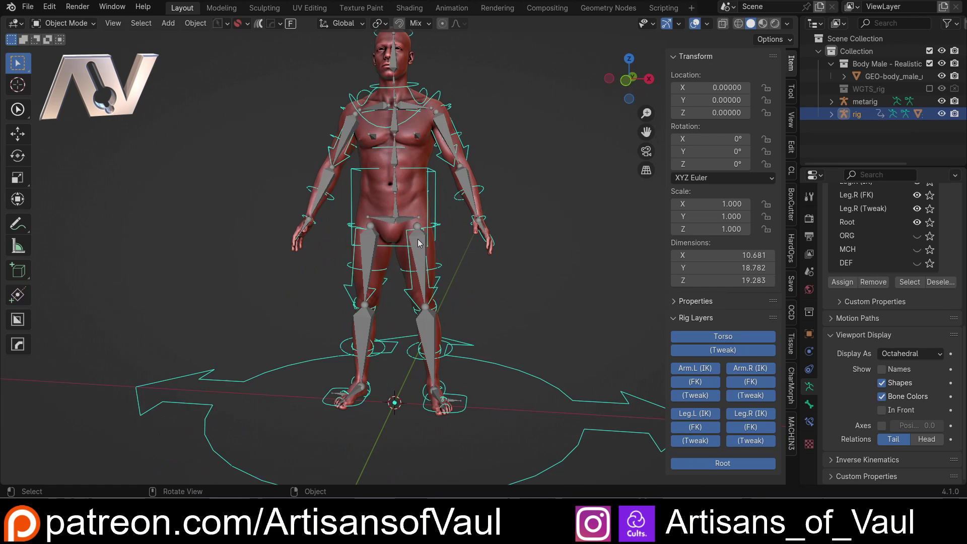
{"action": "left_click", "coordinate": [418, 238]}
{"action": "key", "text": "h"}
{"action": "left_click", "coordinate": [431, 288]}
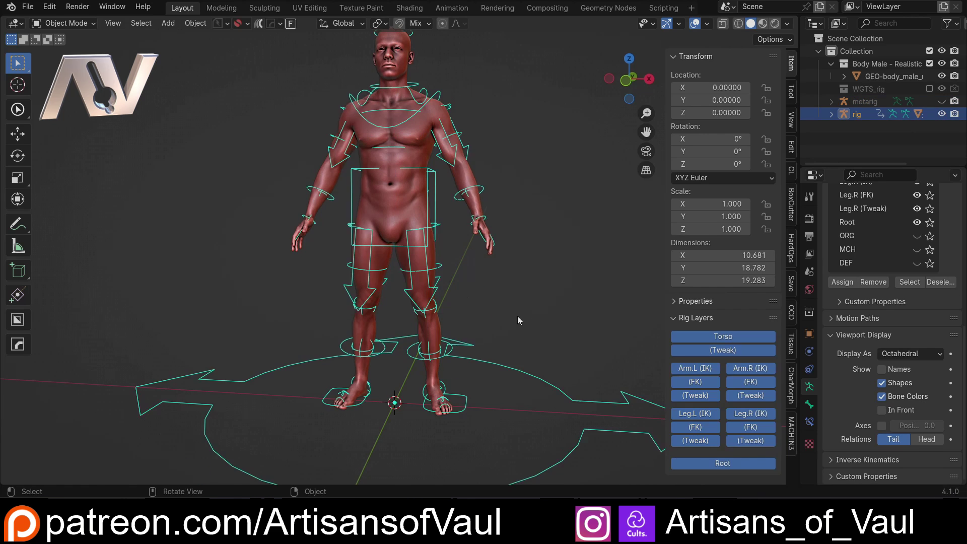
{"action": "middle_click_drag", "start_coordinate": [498, 308], "coordinate": [443, 311]}
{"action": "key", "text": "Tab"}
{"action": "left_click", "coordinate": [527, 313]}
Test the left knee's bend by moving the left foot's IK control forward about 0.79 and up about 0.08.
{"action": "middle_click_drag", "start_coordinate": [479, 347], "coordinate": [522, 323], "text": "shift"}
{"action": "left_click", "coordinate": [436, 334]}
{"action": "left_click", "coordinate": [431, 339]}
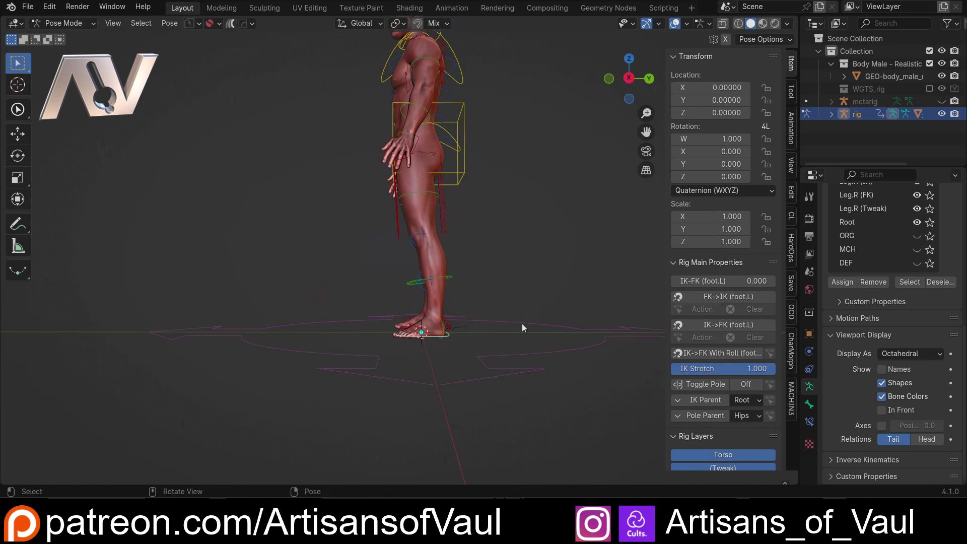
{"action": "key", "text": "g"}
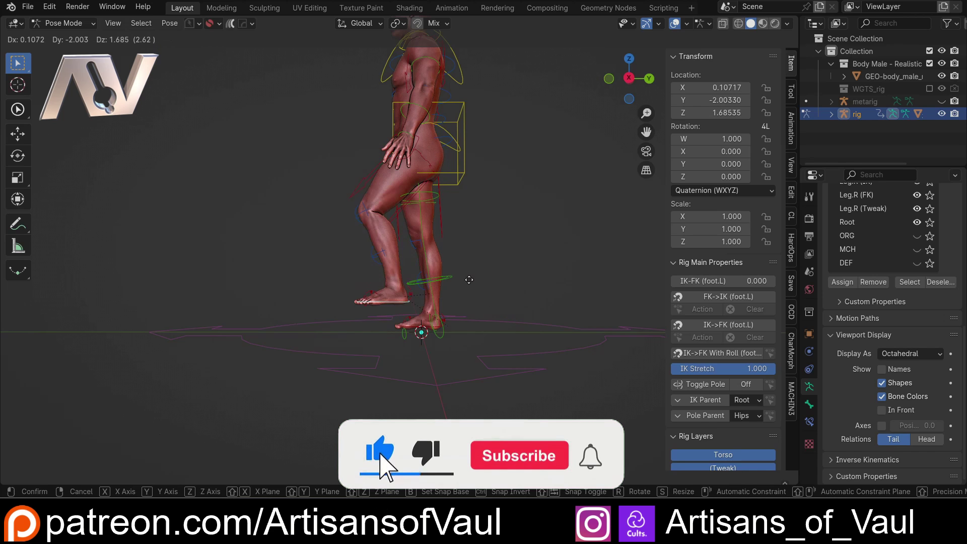
{"action": "left_click", "coordinate": [494, 295]}
{"action": "middle_click_drag", "start_coordinate": [494, 295], "coordinate": [537, 387]}
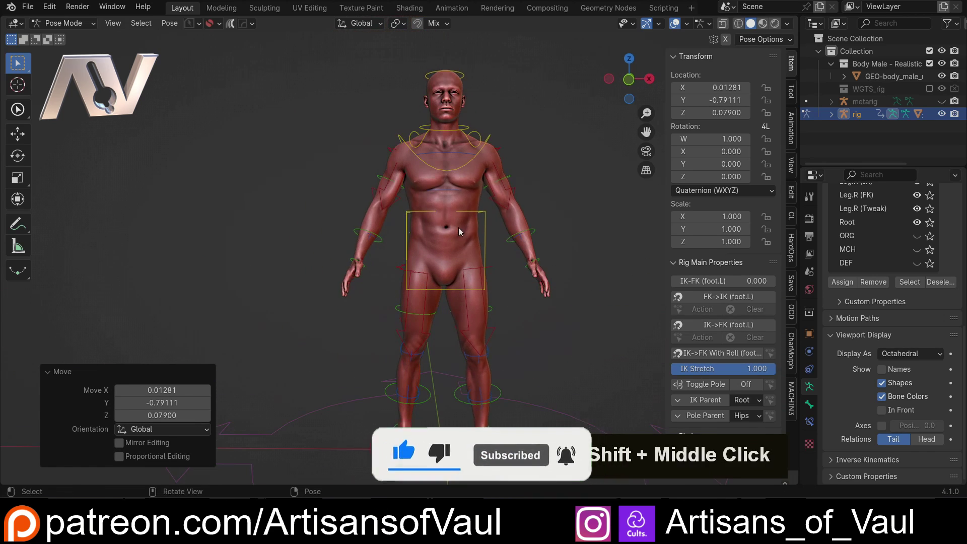
Test the left arm by raising the left hand's IK control about 2.05 and moving it forward about 0.30.
{"action": "scroll", "coordinate": [494, 237], "scroll_direction": "down", "scroll_amount": 3}
{"action": "scroll", "coordinate": [469, 237], "scroll_direction": "up", "scroll_amount": 3}
{"action": "middle_click_drag", "start_coordinate": [484, 231], "coordinate": [449, 273], "text": "shift"}
{"action": "scroll", "coordinate": [440, 260], "scroll_direction": "up", "scroll_amount": 1}
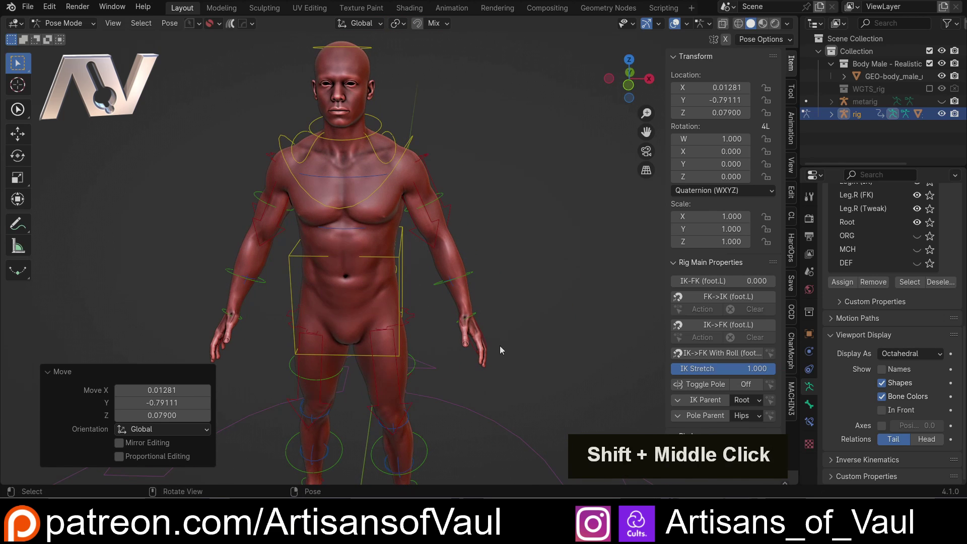
{"action": "left_click", "coordinate": [471, 349]}
{"action": "middle_click_drag", "start_coordinate": [470, 349], "coordinate": [481, 322]}
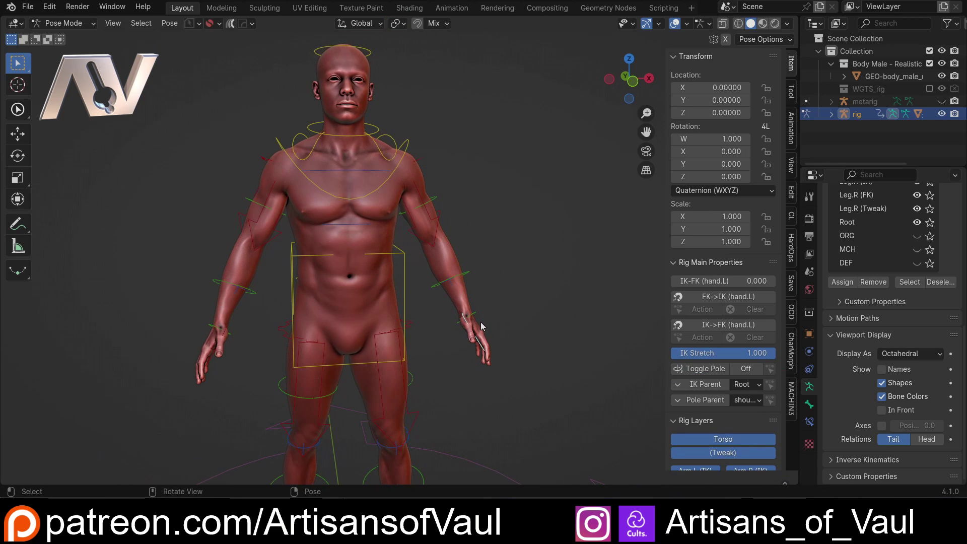
{"action": "middle_click_drag", "start_coordinate": [440, 363], "coordinate": [512, 341]}
{"action": "key", "text": "g"}
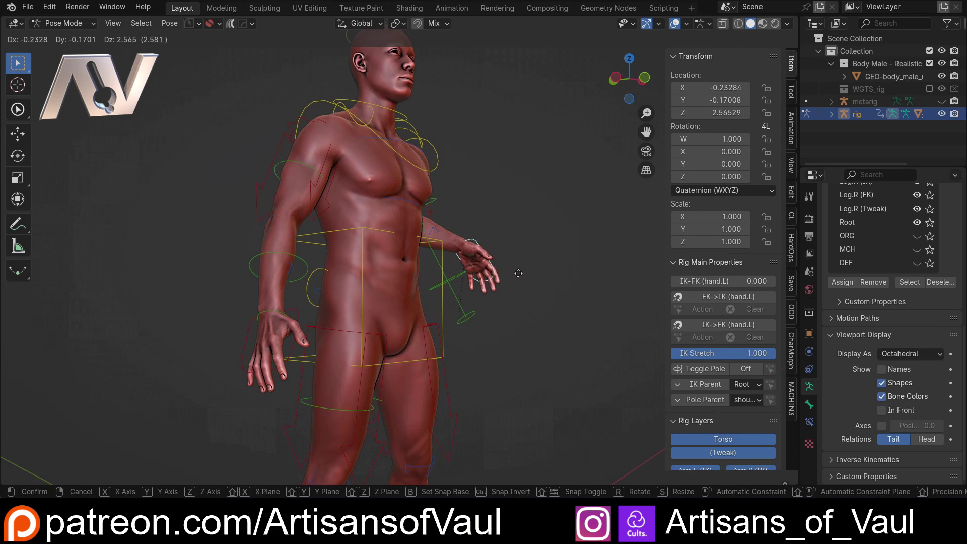
{"action": "left_click", "coordinate": [537, 289]}
Raise the right hand's IK control to bend the right arm.
{"action": "middle_click_drag", "start_coordinate": [537, 290], "coordinate": [380, 313]}
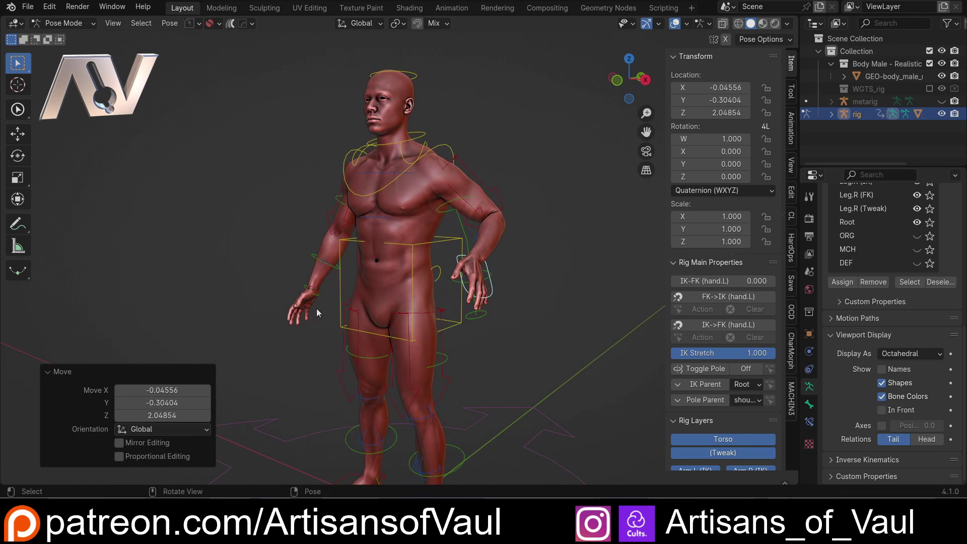
{"action": "left_click", "coordinate": [316, 309]}
{"action": "key", "text": "g"}
{"action": "left_click", "coordinate": [322, 272]}
Try moving and rotating the chest control to check how the upper body follows, cancelling each transform.
{"action": "middle_click_drag", "start_coordinate": [322, 272], "coordinate": [426, 257]}
{"action": "left_click", "coordinate": [428, 213]}
{"action": "key", "text": "g"}
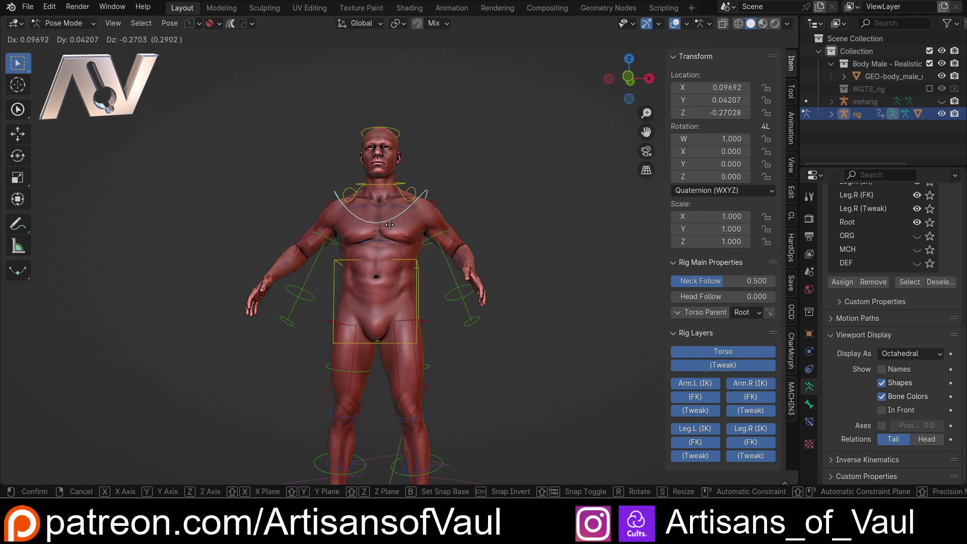
{"action": "right_click", "coordinate": [423, 192]}
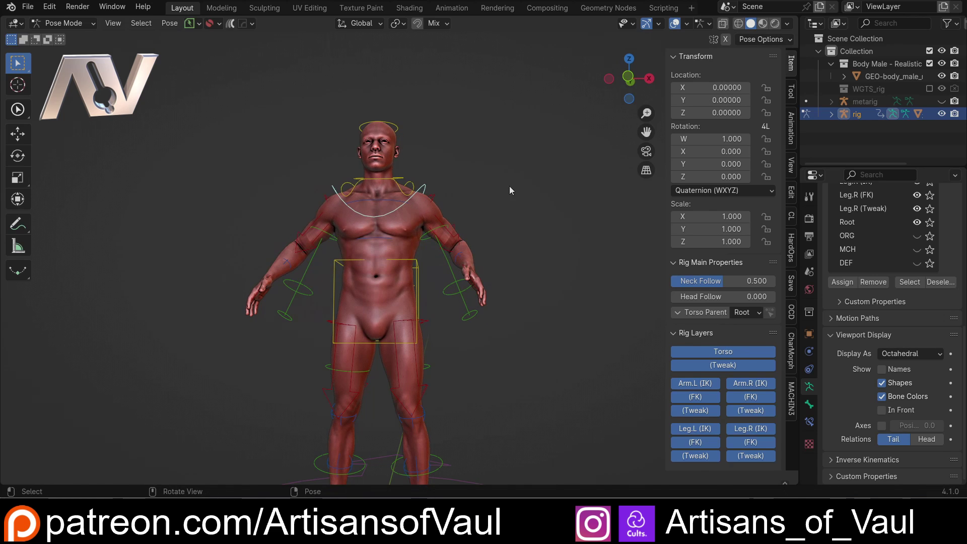
{"action": "key", "text": "r"}
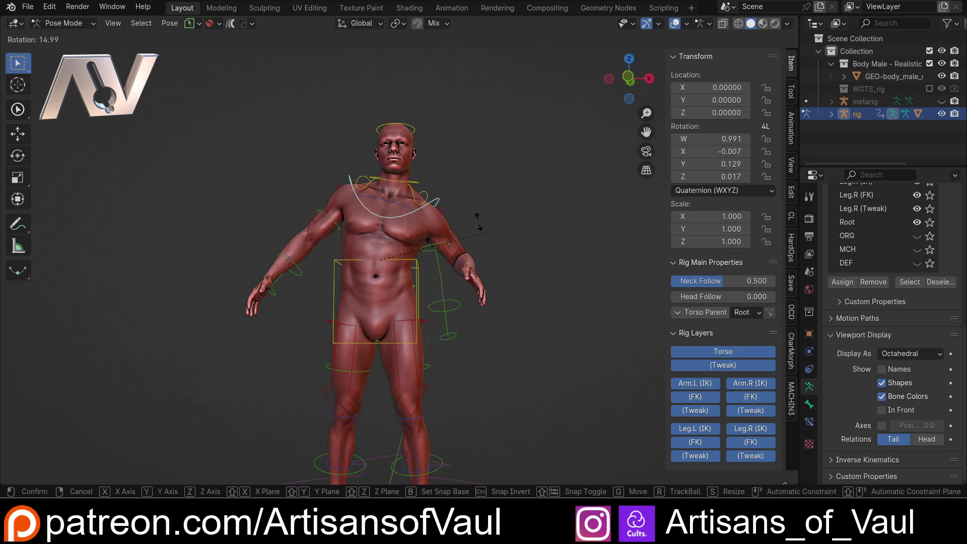
{"action": "right_click", "coordinate": [451, 210]}
{"action": "middle_click_drag", "start_coordinate": [457, 214], "coordinate": [421, 280]}
{"action": "scroll", "coordinate": [438, 326], "scroll_direction": "up", "scroll_amount": 2}
{"action": "middle_click_drag", "start_coordinate": [442, 328], "coordinate": [400, 222]}
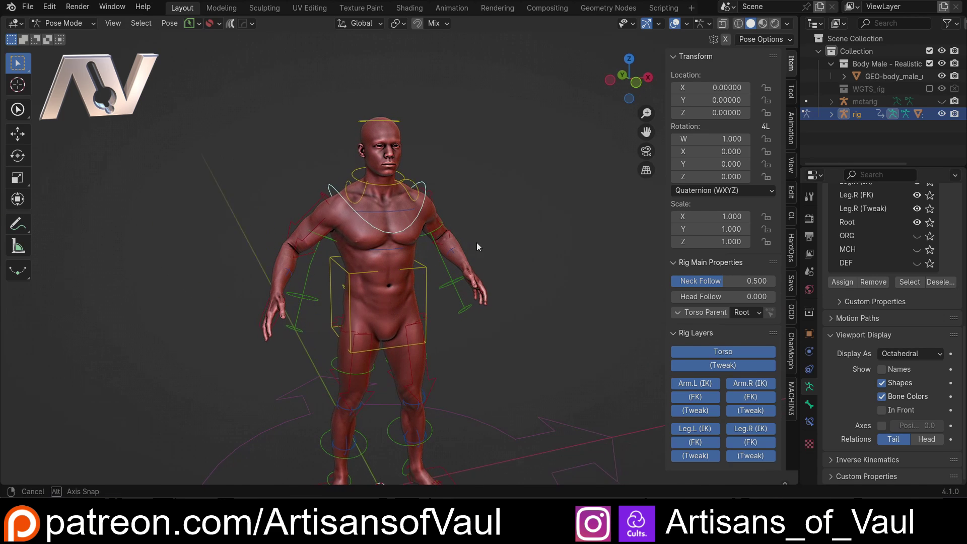
{"action": "key", "text": "g"}
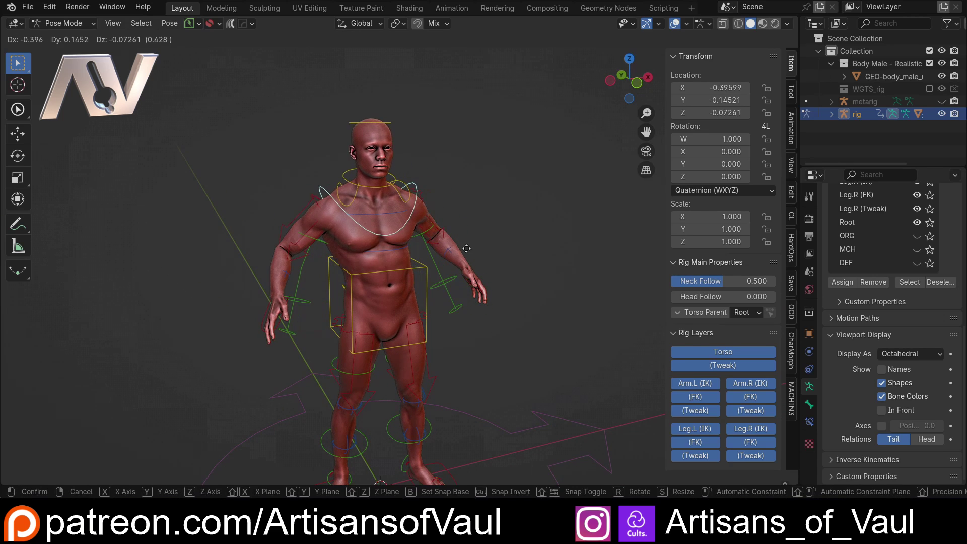
{"action": "right_click", "coordinate": [480, 250]}
Try a small rotation of the chest control in a near-front view of the body.
{"action": "middle_click_drag", "start_coordinate": [480, 250], "coordinate": [415, 222]}
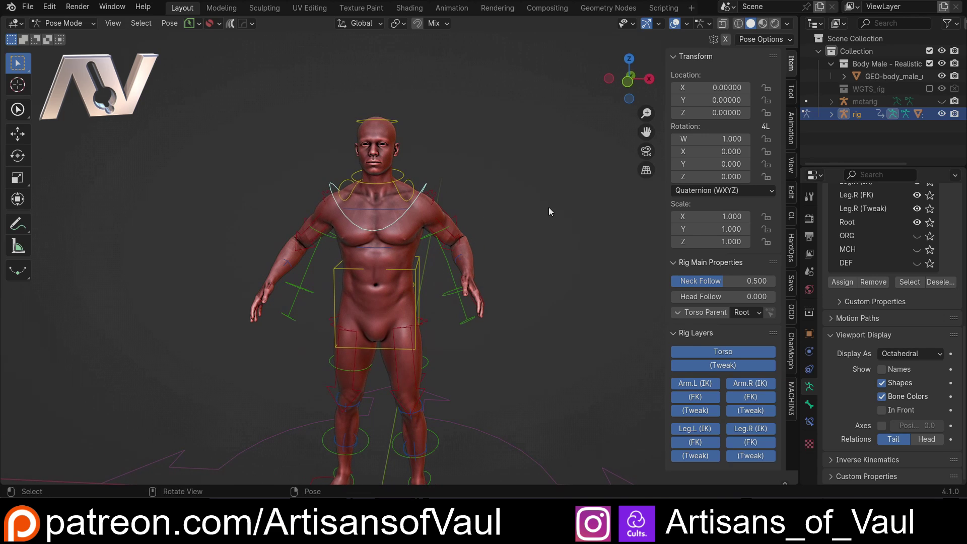
{"action": "key", "text": "r"}
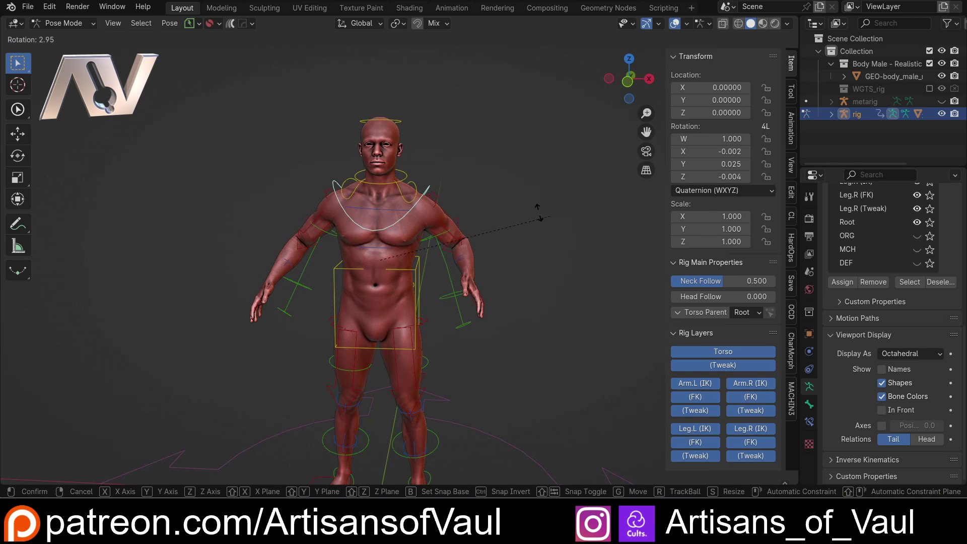
{"action": "right_click", "coordinate": [519, 277]}
Review the IK Parent options available for the left hand's IK control.
{"action": "scroll", "coordinate": [498, 277], "scroll_direction": "up", "scroll_amount": 2}
{"action": "middle_click_drag", "start_coordinate": [499, 277], "coordinate": [449, 268]}
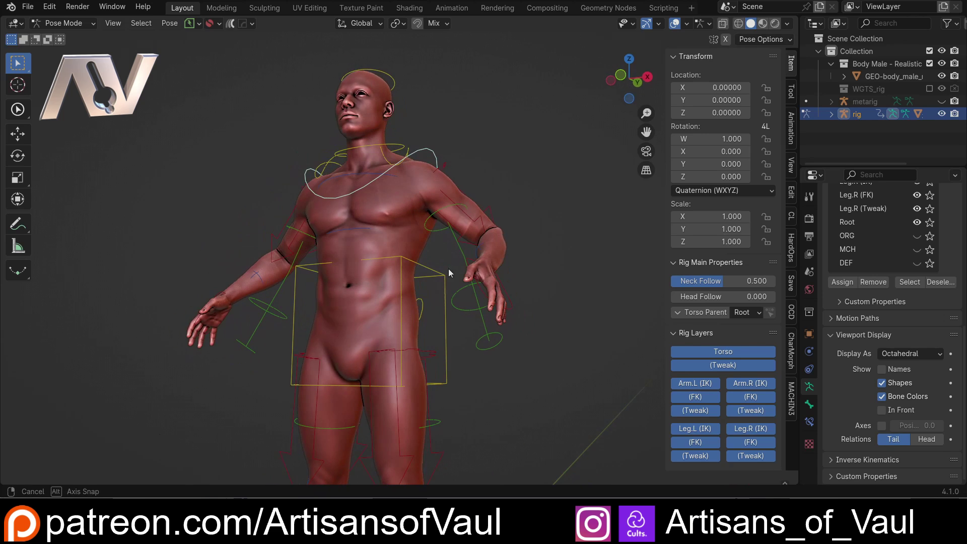
{"action": "left_click", "coordinate": [479, 290]}
{"action": "key", "text": "KP_1"}
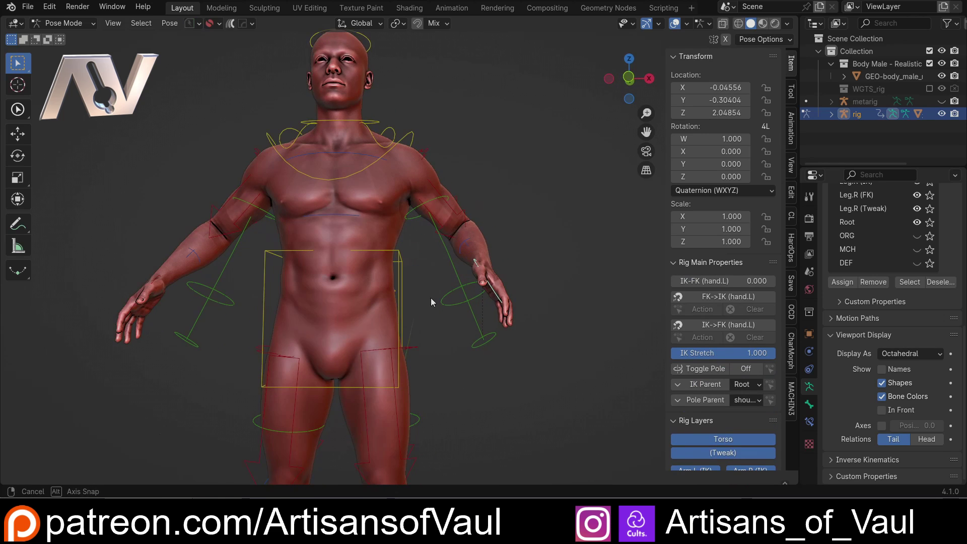
{"action": "left_click", "coordinate": [758, 385]}
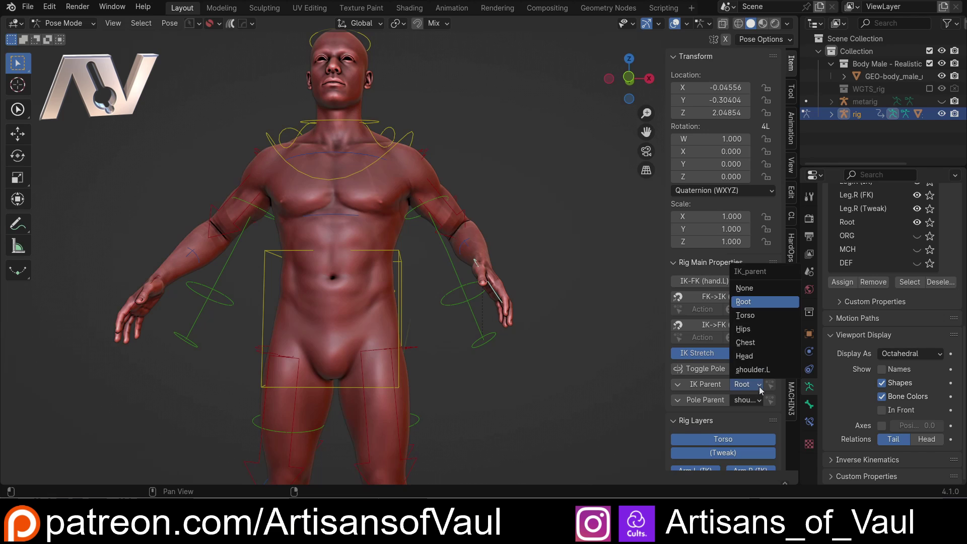
{"action": "scroll", "coordinate": [404, 157], "scroll_direction": "down", "scroll_amount": 3}
{"action": "middle_click_drag", "start_coordinate": [413, 211], "coordinate": [467, 268], "text": "shift"}
{"action": "left_click", "coordinate": [442, 212]}
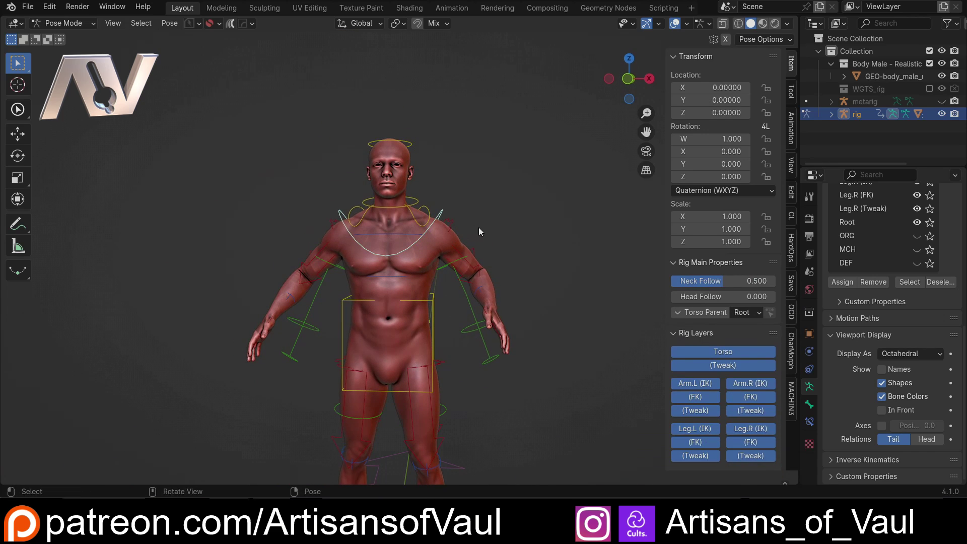
Set the IK Parent of the left hand's IK control to shoulder.L.
{"action": "left_click", "coordinate": [495, 344]}
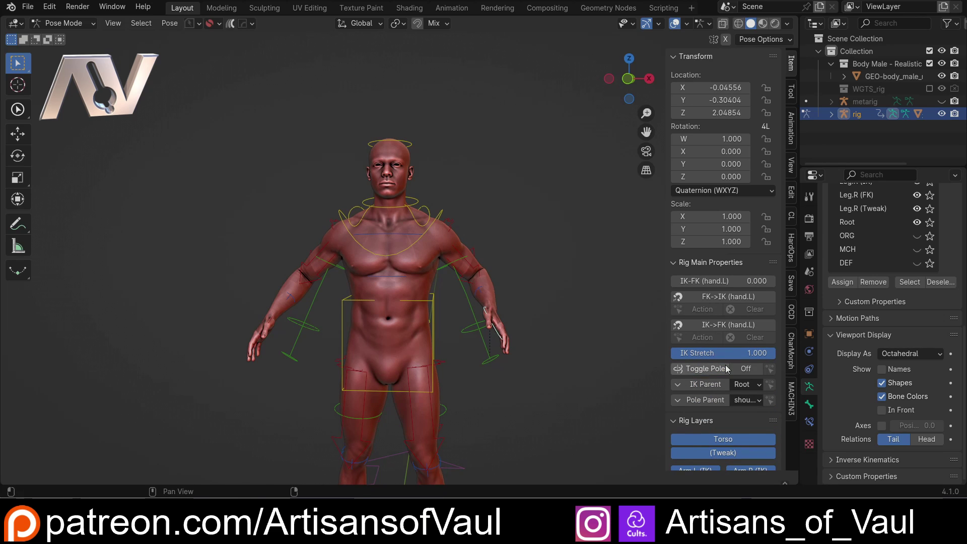
{"action": "left_click", "coordinate": [753, 385]}
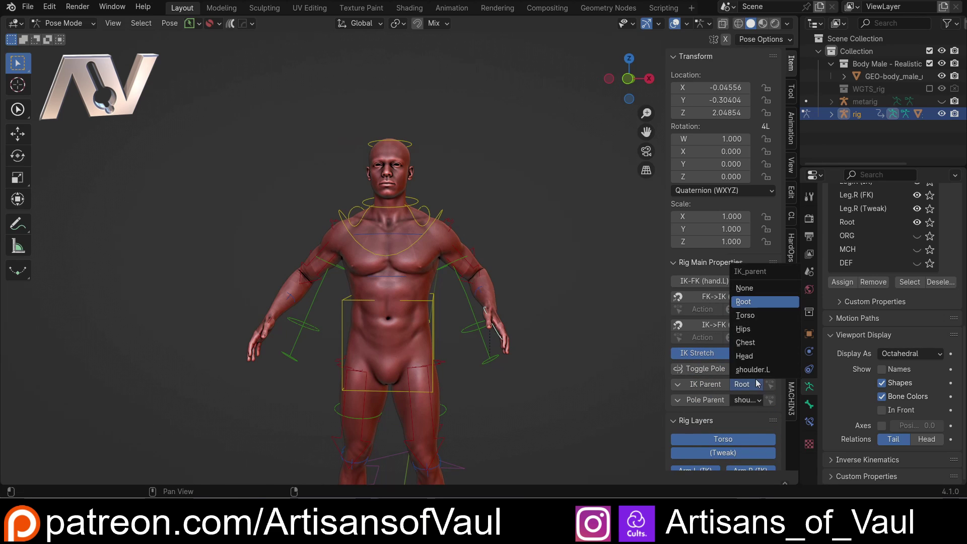
{"action": "left_click", "coordinate": [756, 371]}
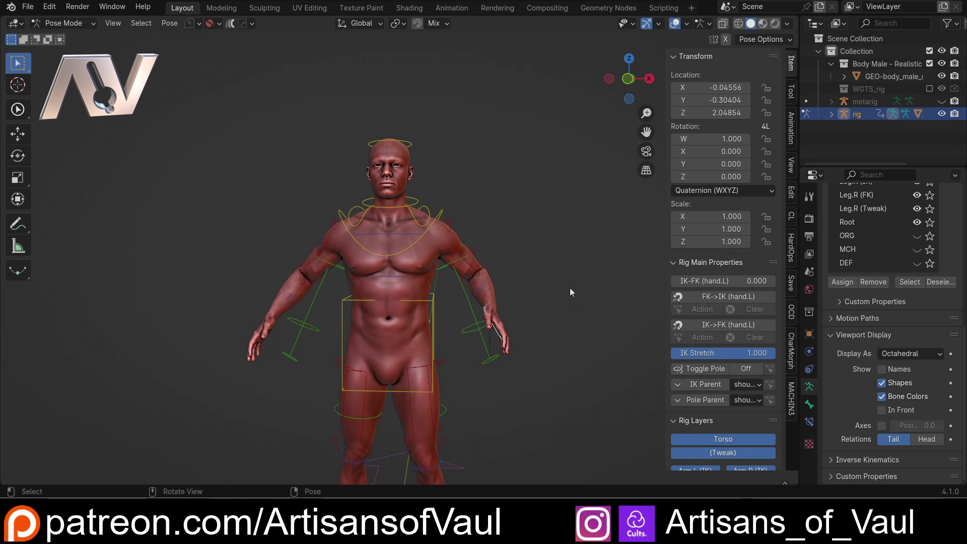
Rotate the chest control about -14.1° to compare how the left and right hands follow.
{"action": "left_click", "coordinate": [442, 214]}
{"action": "key", "text": "r"}
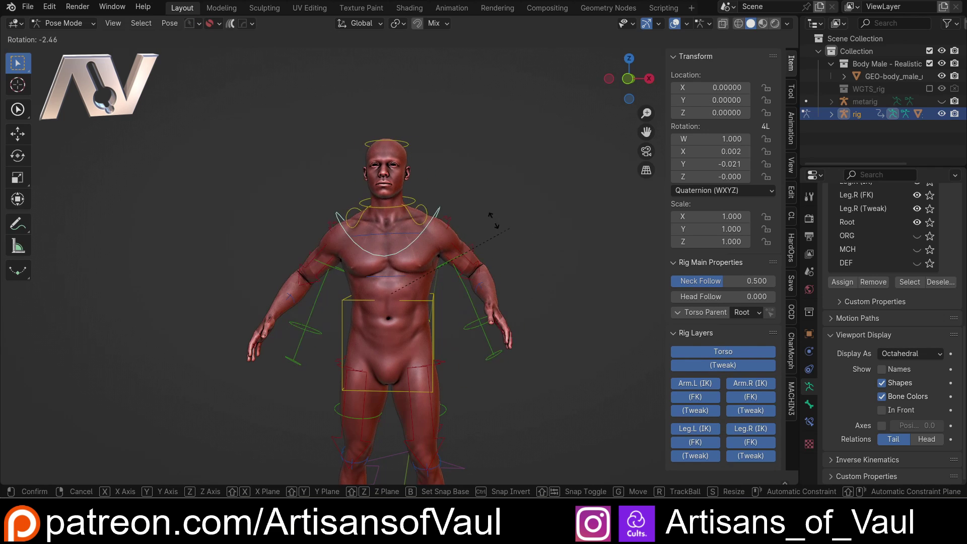
{"action": "left_click", "coordinate": [288, 342]}
{"action": "middle_click_drag", "start_coordinate": [266, 328], "coordinate": [284, 330]}
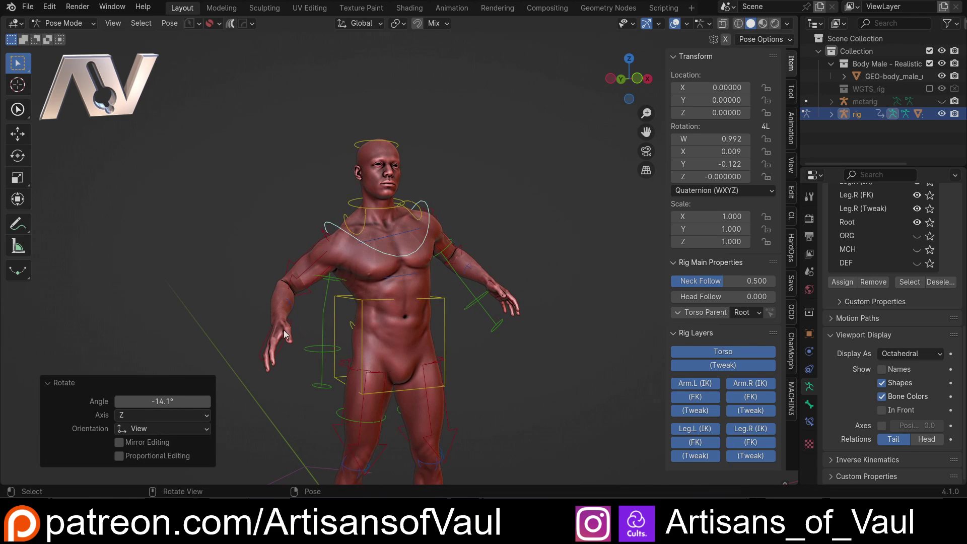
Try switching the right hand's IK Parent to shoulder.R while the chest is still rotated.
{"action": "left_click", "coordinate": [291, 322]}
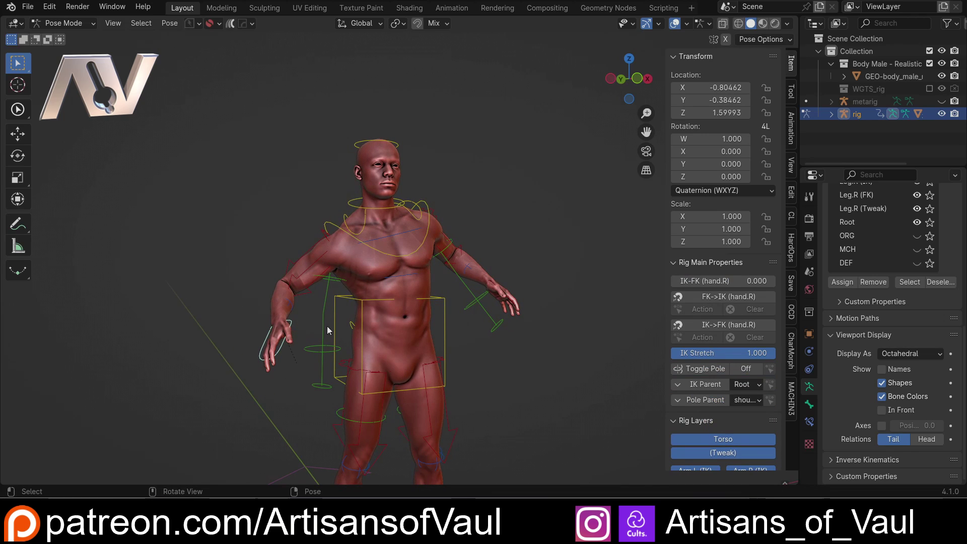
{"action": "left_click", "coordinate": [745, 387]}
{"action": "left_click", "coordinate": [753, 370]}
{"action": "middle_click_drag", "start_coordinate": [476, 240], "coordinate": [449, 243]}
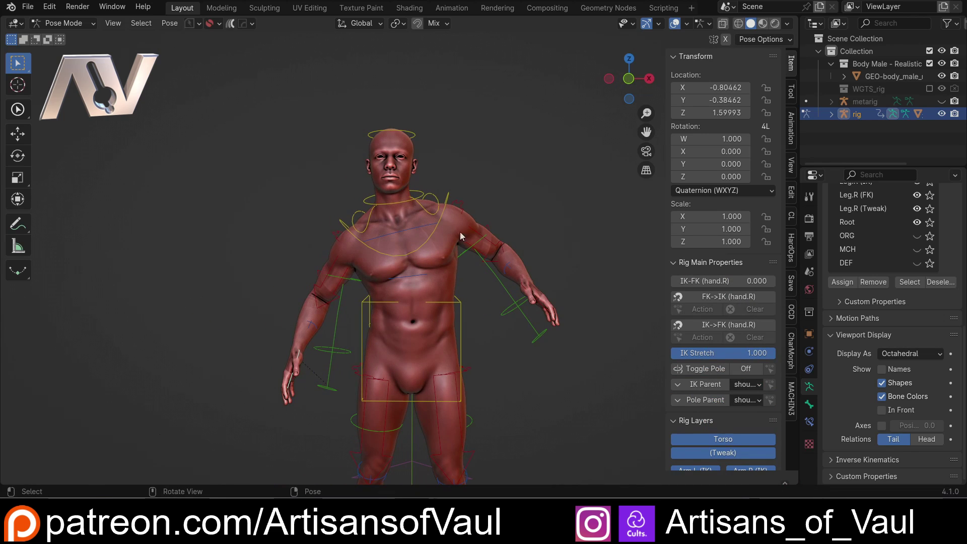
{"action": "middle_click_drag", "start_coordinate": [352, 253], "coordinate": [452, 203]}
Undo the right hand's IK Parent change and the chest rotation.
{"action": "key", "text": "ctrl+z"}
{"action": "key", "text": "ctrl+z"}
{"action": "key", "text": "ctrl+z"}
Set the IK Parent of the right hand's IK control to shoulder.R with the chest unrotated.
{"action": "left_click", "coordinate": [277, 336]}
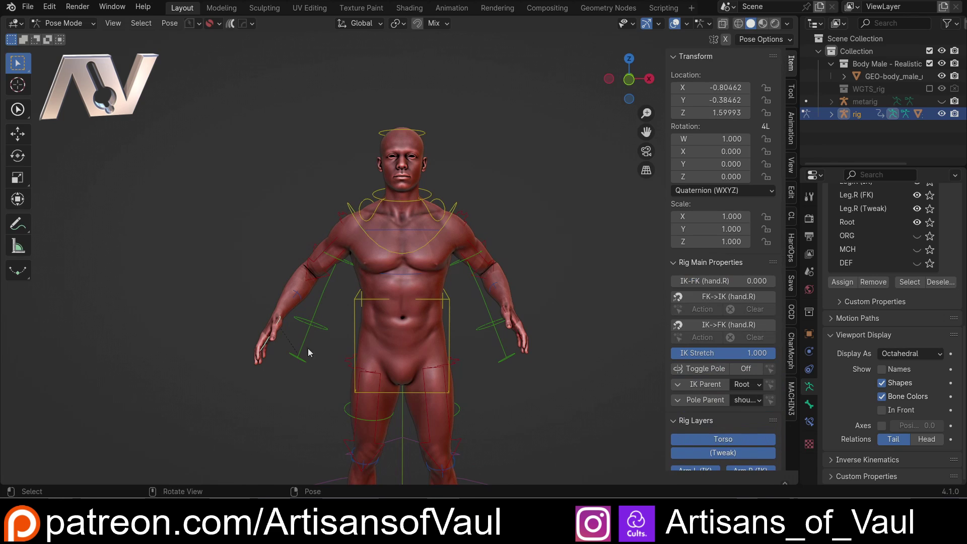
{"action": "left_click", "coordinate": [758, 388]}
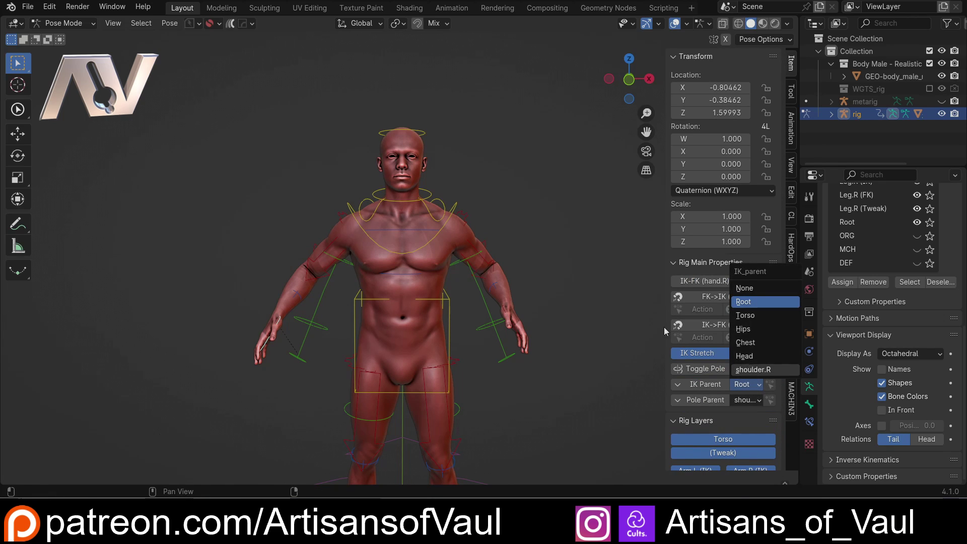
{"action": "left_click", "coordinate": [754, 369]}
Rotate the chest control about -9.55° to test both hands following the shoulders.
{"action": "left_click", "coordinate": [456, 208]}
{"action": "key", "text": "r"}
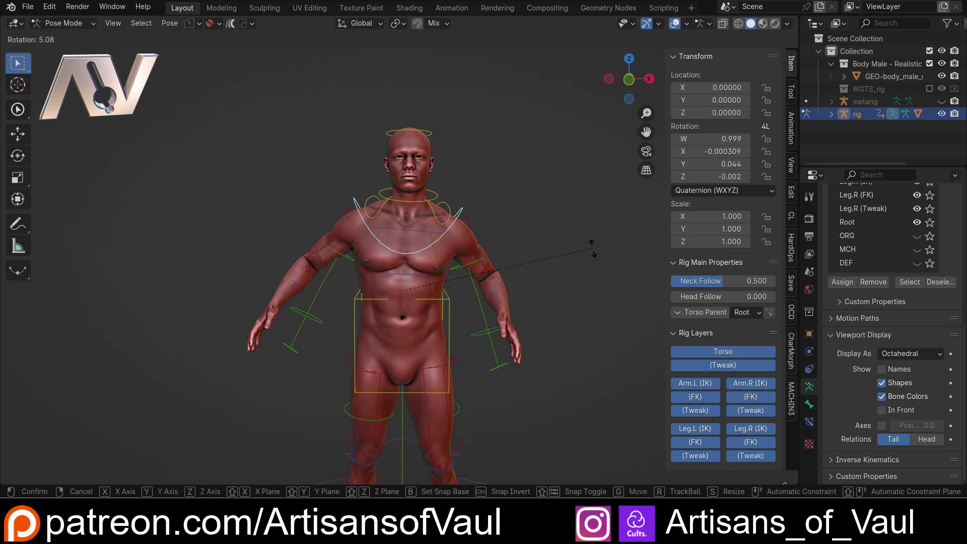
{"action": "left_click", "coordinate": [561, 212]}
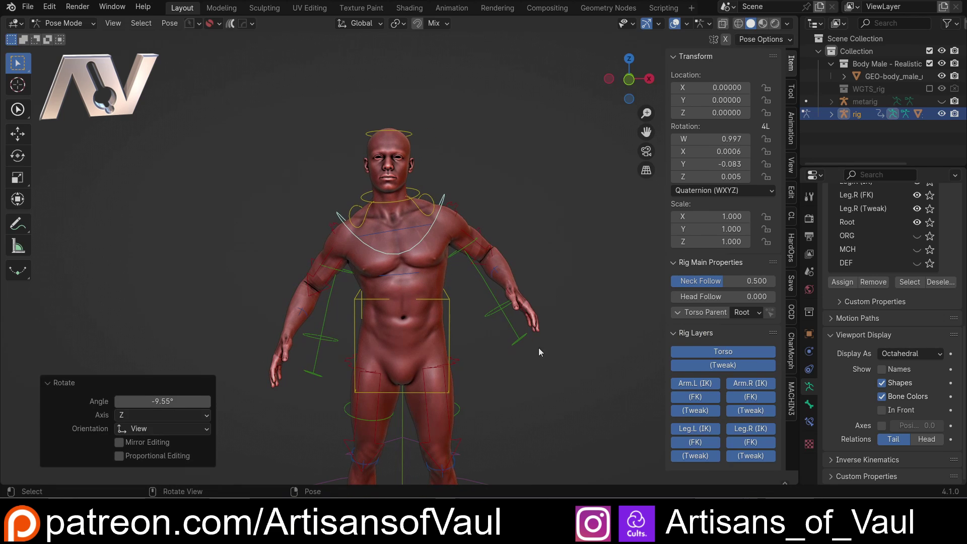
Set the IK Parent of the left hand's IK control back to Root.
{"action": "left_click", "coordinate": [531, 317]}
{"action": "left_click", "coordinate": [748, 385]}
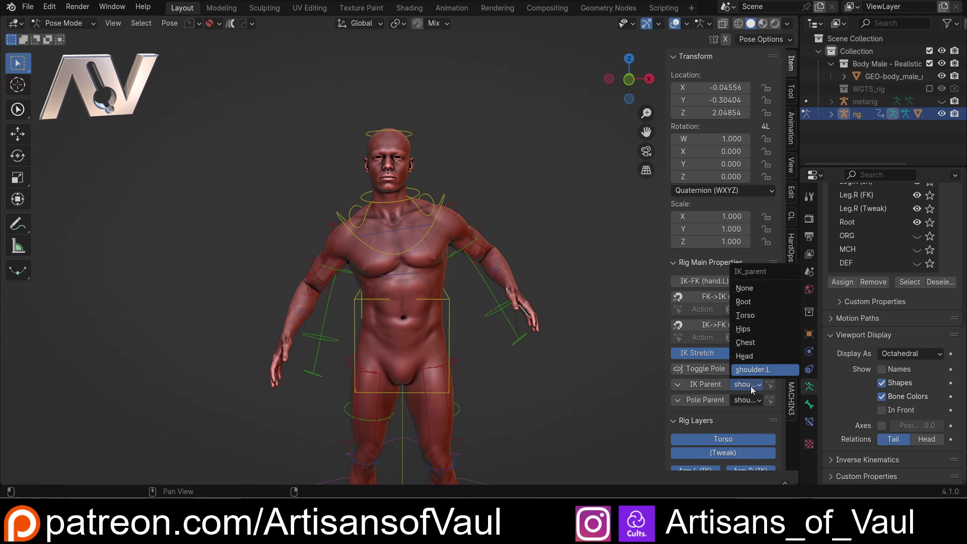
{"action": "left_click", "coordinate": [748, 301]}
Rotate the chest control again to test the left hand with Root as its IK Parent.
{"action": "middle_click_drag", "start_coordinate": [489, 283], "coordinate": [513, 290]}
{"action": "left_click", "coordinate": [475, 237]}
{"action": "middle_click_drag", "start_coordinate": [536, 241], "coordinate": [551, 273]}
{"action": "key", "text": "r"}
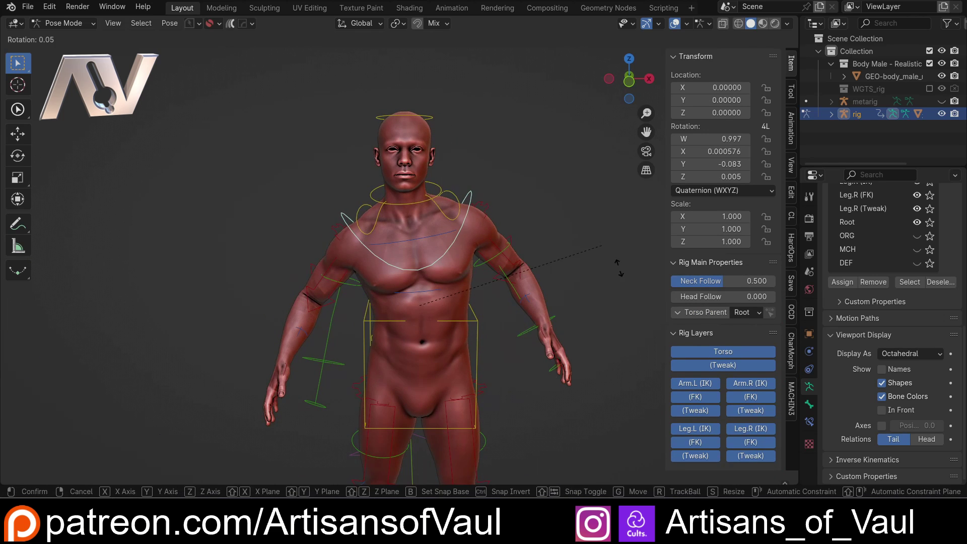
{"action": "left_click", "coordinate": [576, 303]}
Select the left hand's IK control and examine its IK Parent setting and the arm poses from several angles.
{"action": "middle_click_drag", "start_coordinate": [576, 302], "coordinate": [486, 334]}
{"action": "left_click", "coordinate": [486, 333]}
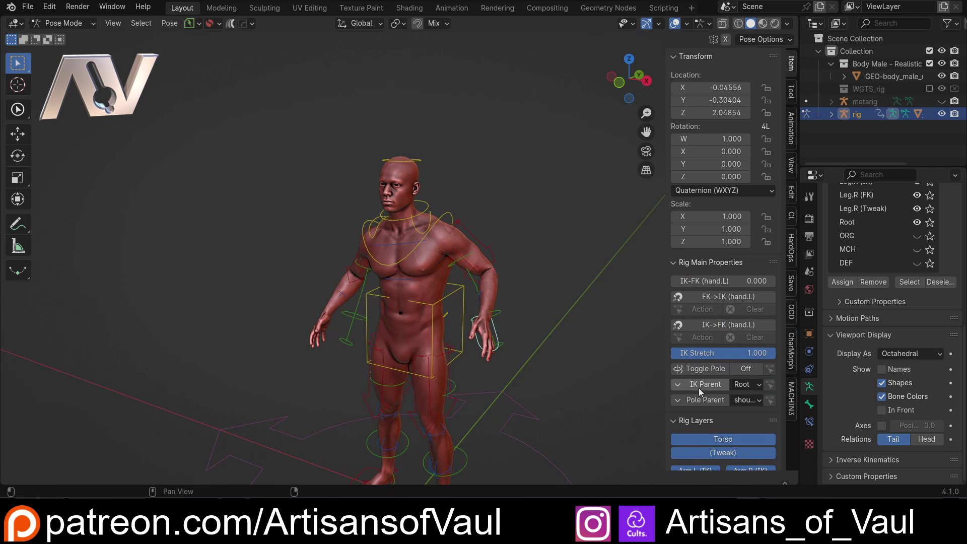
{"action": "scroll", "coordinate": [582, 347], "scroll_direction": "down", "scroll_amount": 2}
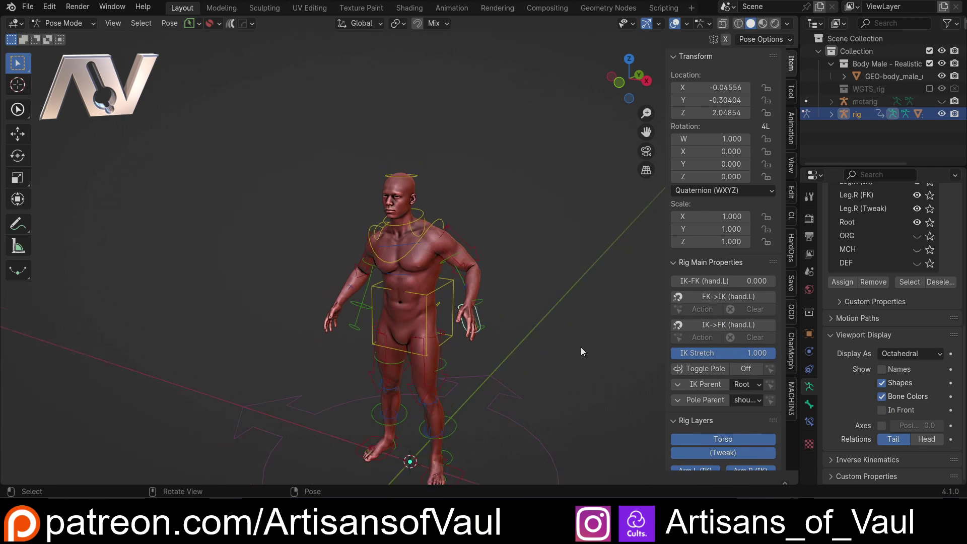
{"action": "middle_click_drag", "start_coordinate": [470, 320], "coordinate": [476, 251], "text": "shift"}
{"action": "scroll", "coordinate": [476, 251], "scroll_direction": "up", "scroll_amount": 2}
{"action": "middle_click_drag", "start_coordinate": [540, 283], "coordinate": [458, 297]}
{"action": "scroll", "coordinate": [436, 275], "scroll_direction": "up", "scroll_amount": 1}
{"action": "scroll", "coordinate": [442, 303], "scroll_direction": "down", "scroll_amount": 1}
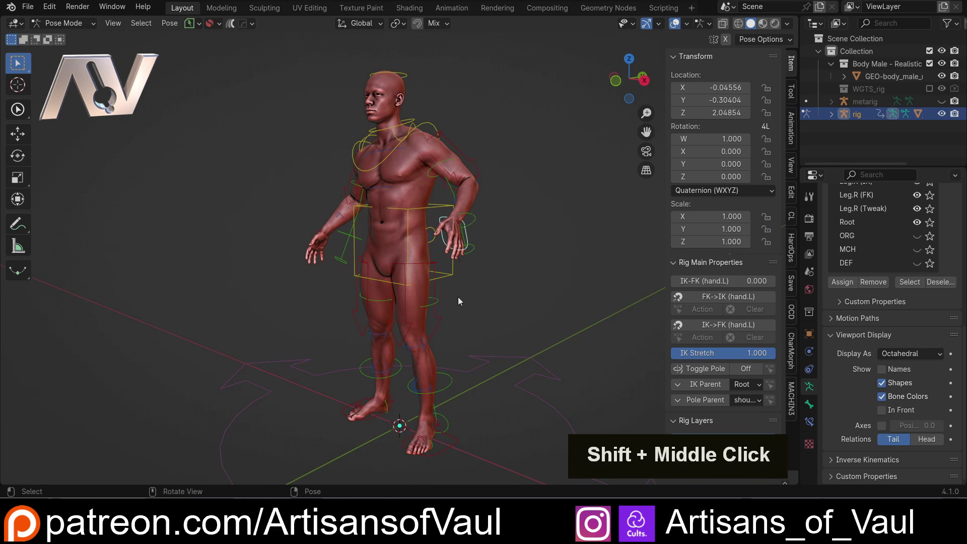
{"action": "key", "text": "r"}
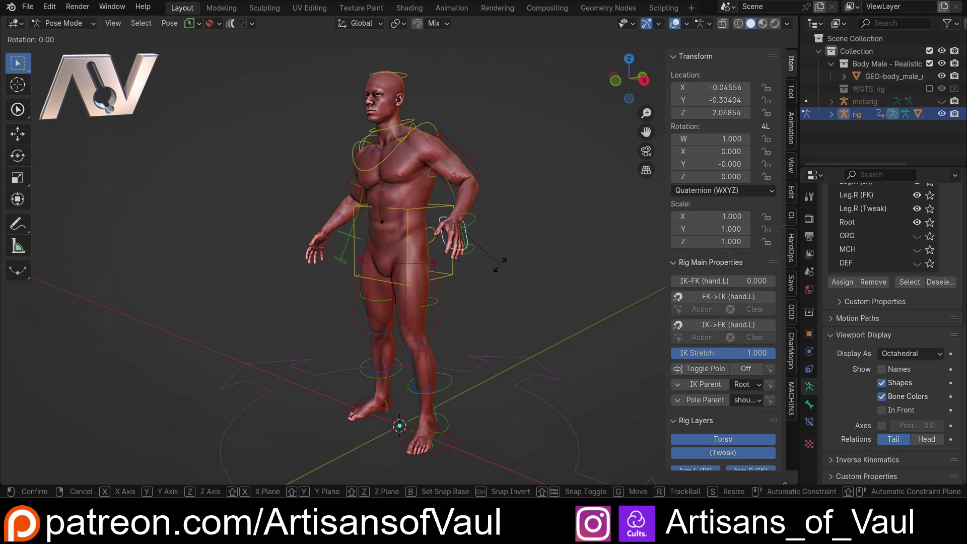
{"action": "right_click", "coordinate": [500, 265]}
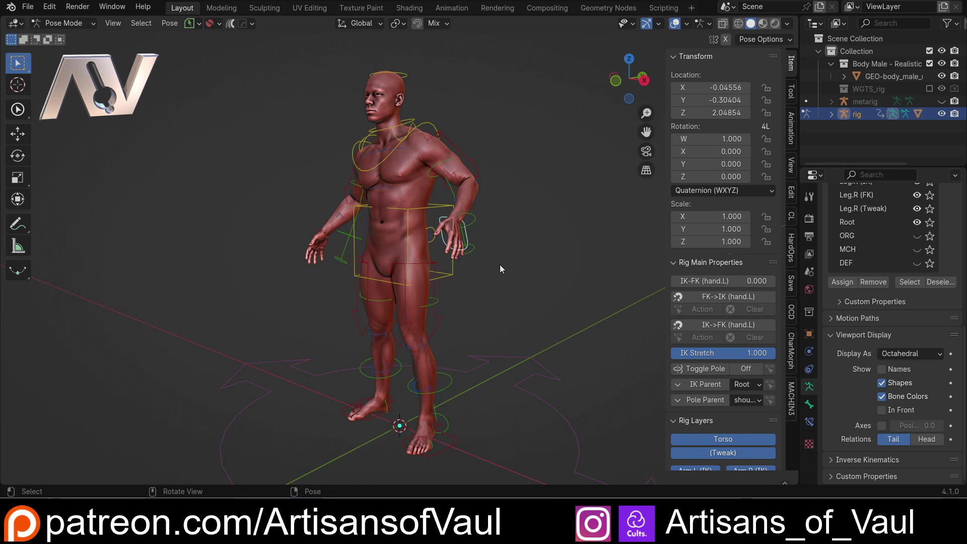
{"action": "middle_click_drag", "start_coordinate": [494, 336], "coordinate": [558, 323]}
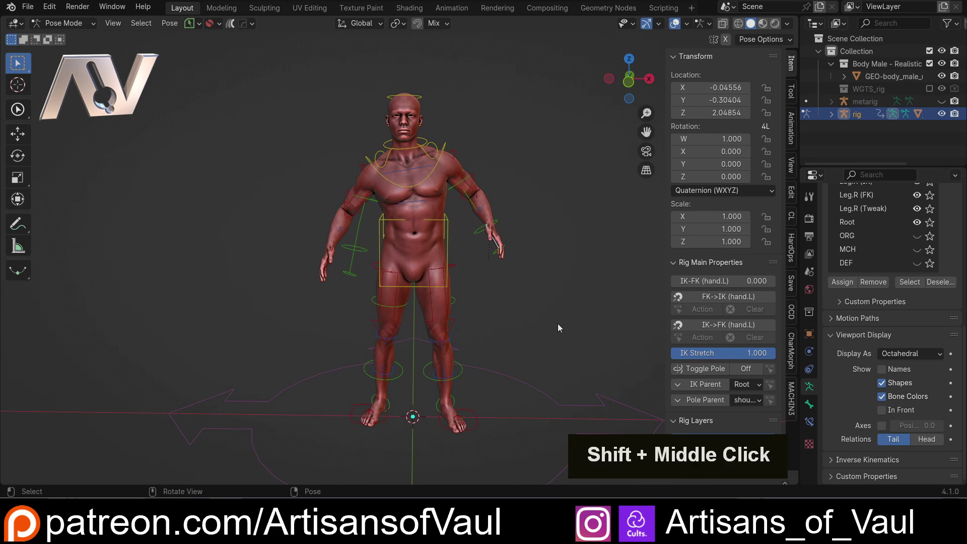